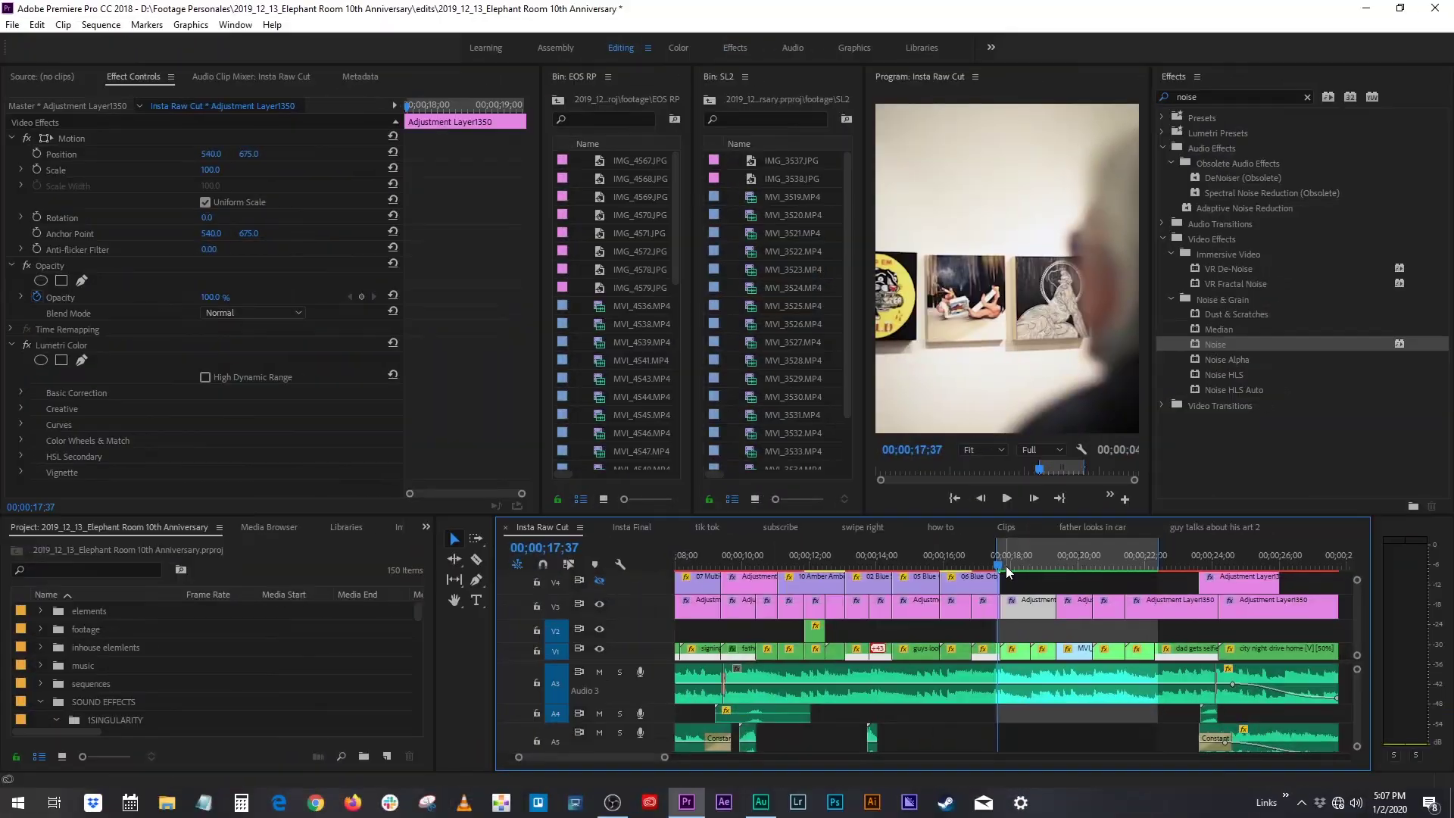
Step: Scrub to the grainy gallery frame, view it at 50% magnification, and play it back
left_click_drag(1000, 574, 1029, 567)
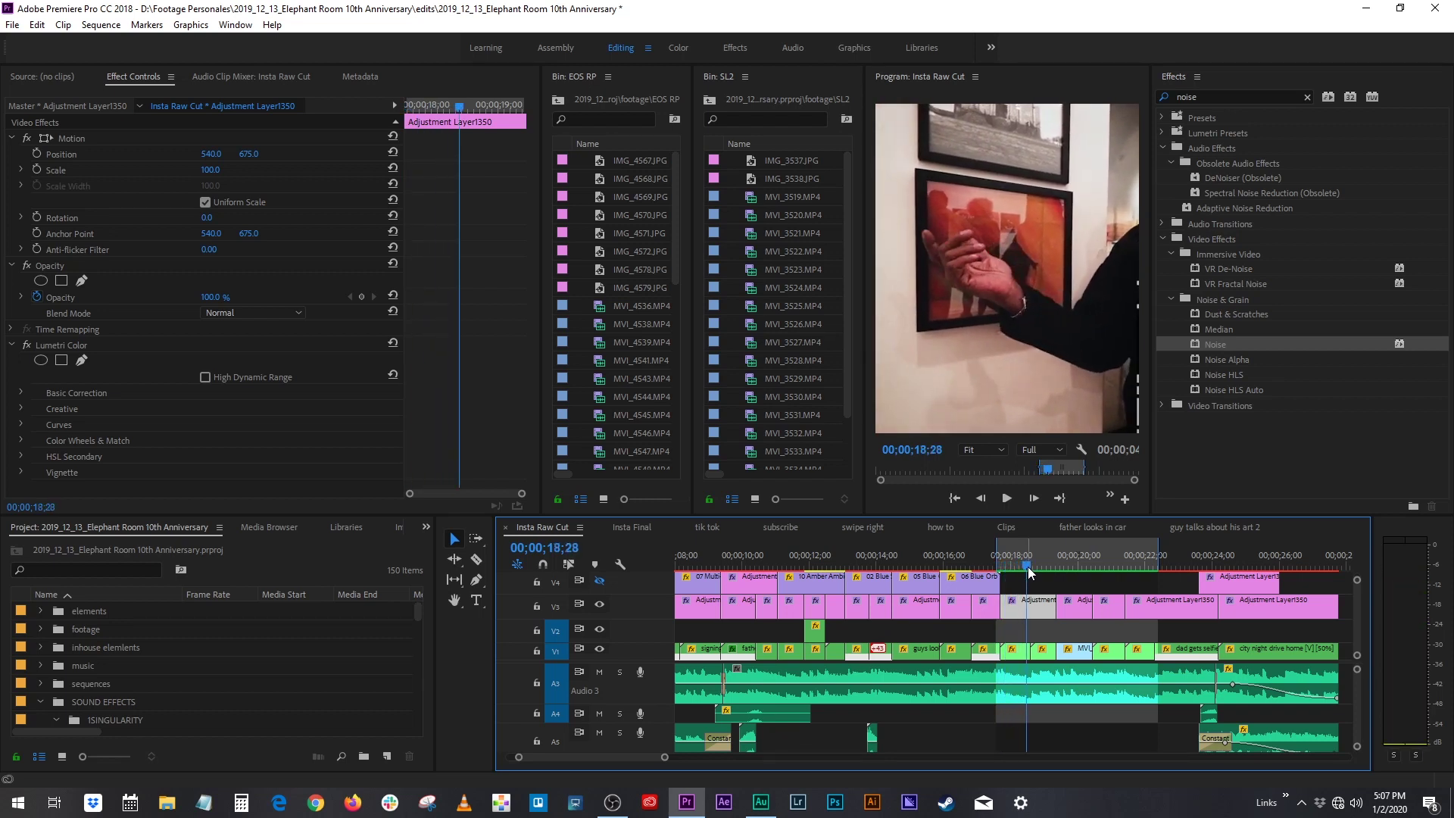
left_click_drag(1028, 567, 1004, 567)
left_click(985, 448)
left_click(991, 523)
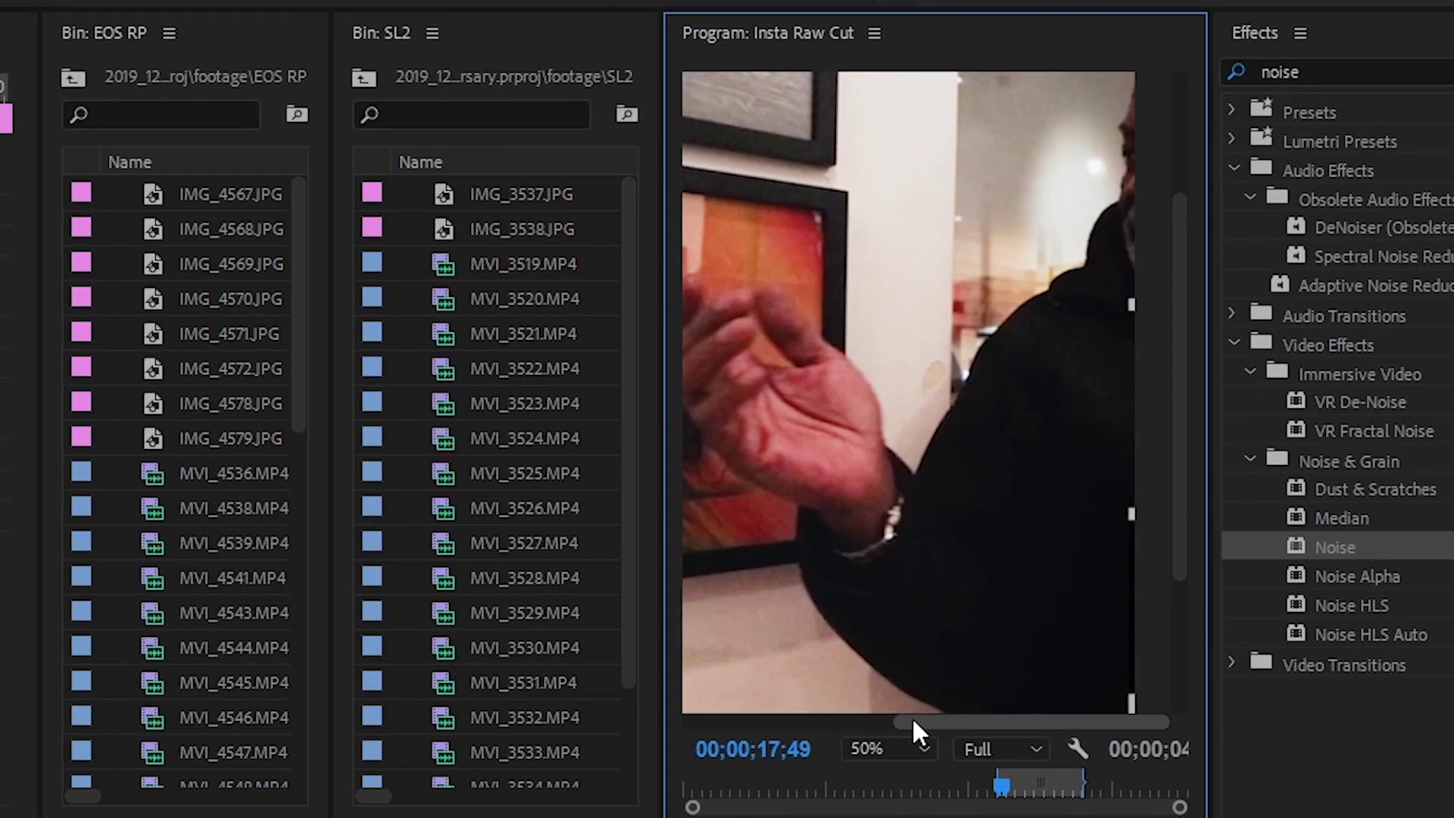
left_click_drag(913, 720, 700, 736)
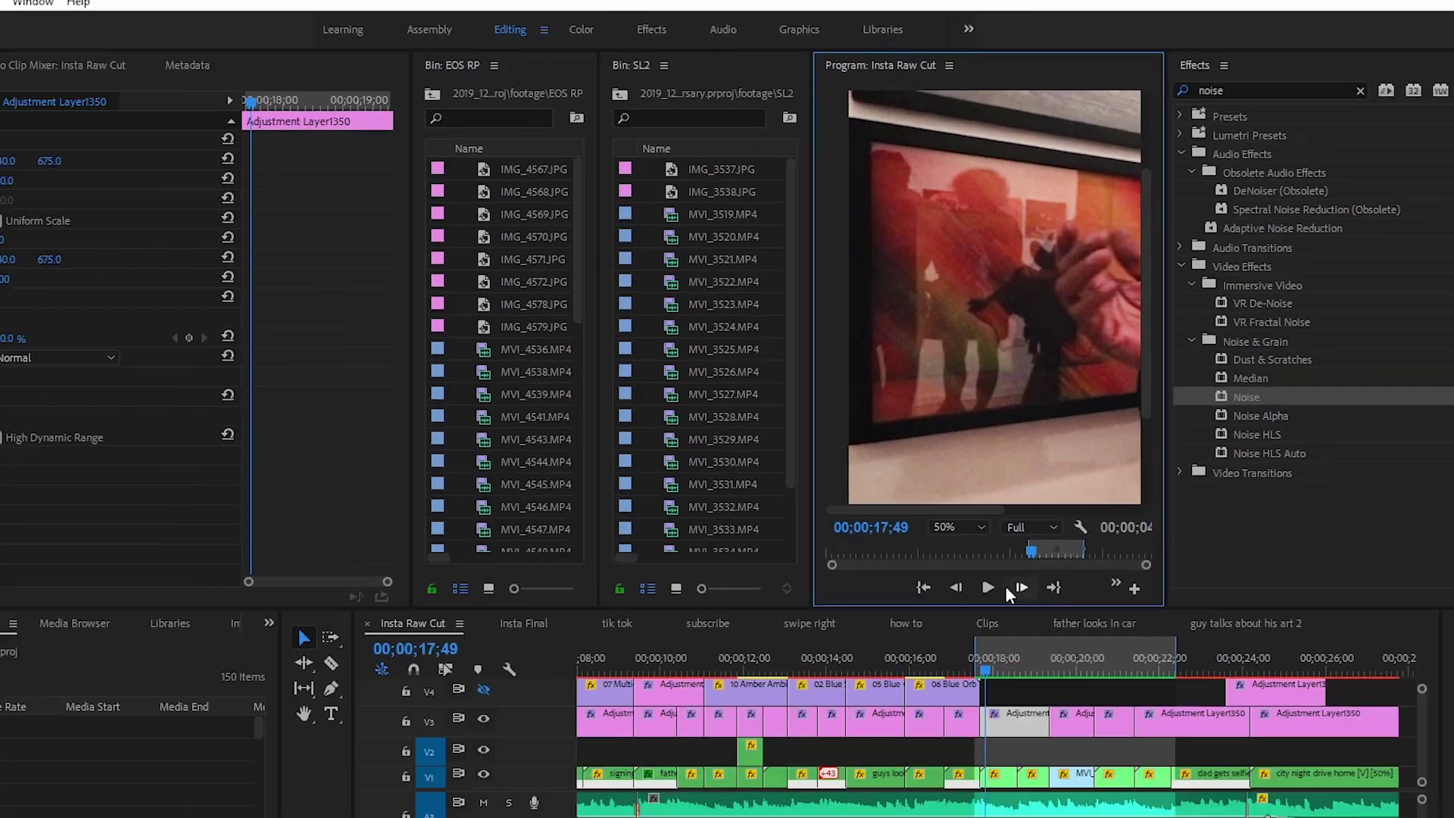
left_click(1006, 500)
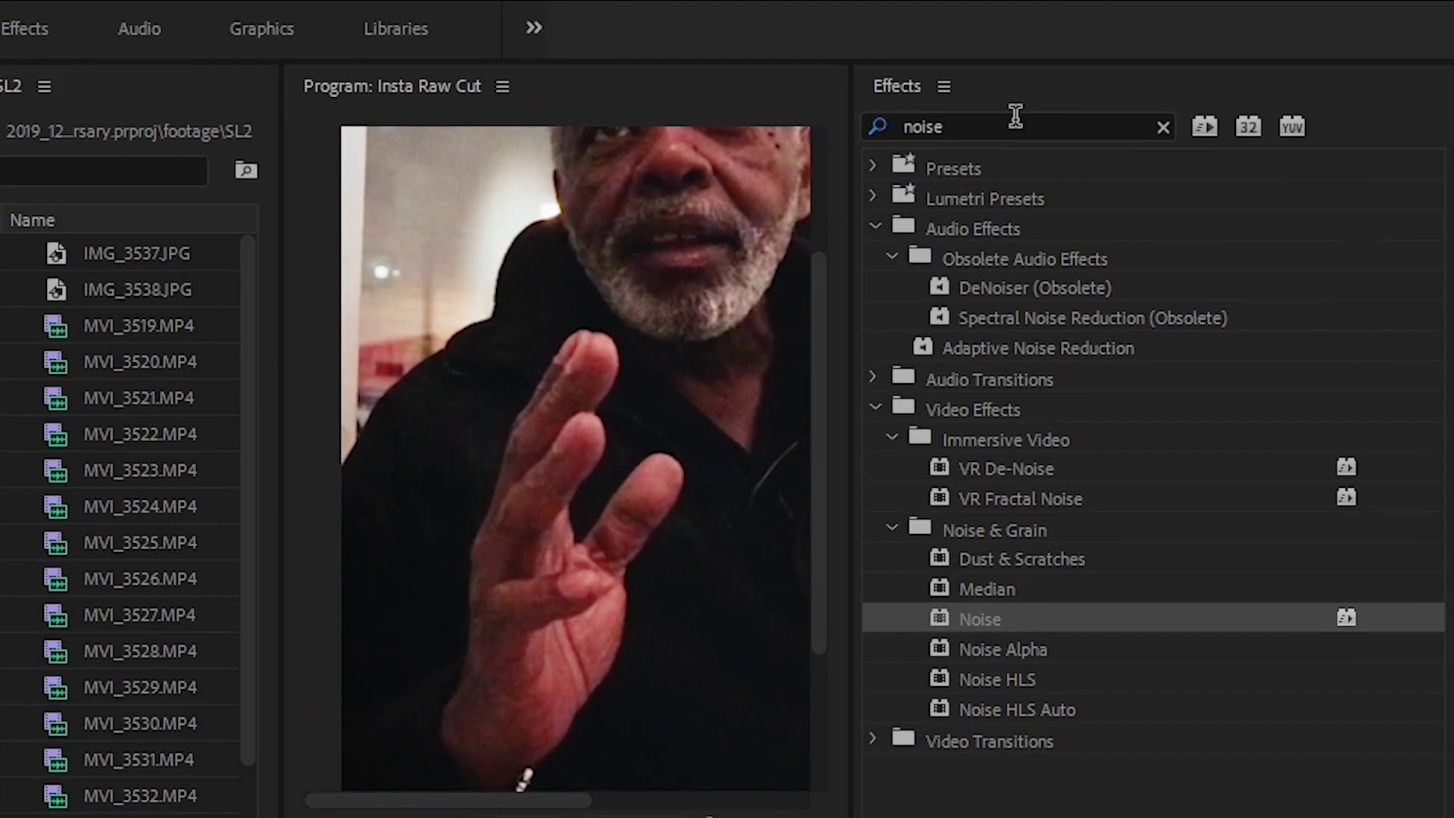
Step: Apply VR De-Noise from an effects search to the adjustment layer, then fit the preview
left_click(1231, 97)
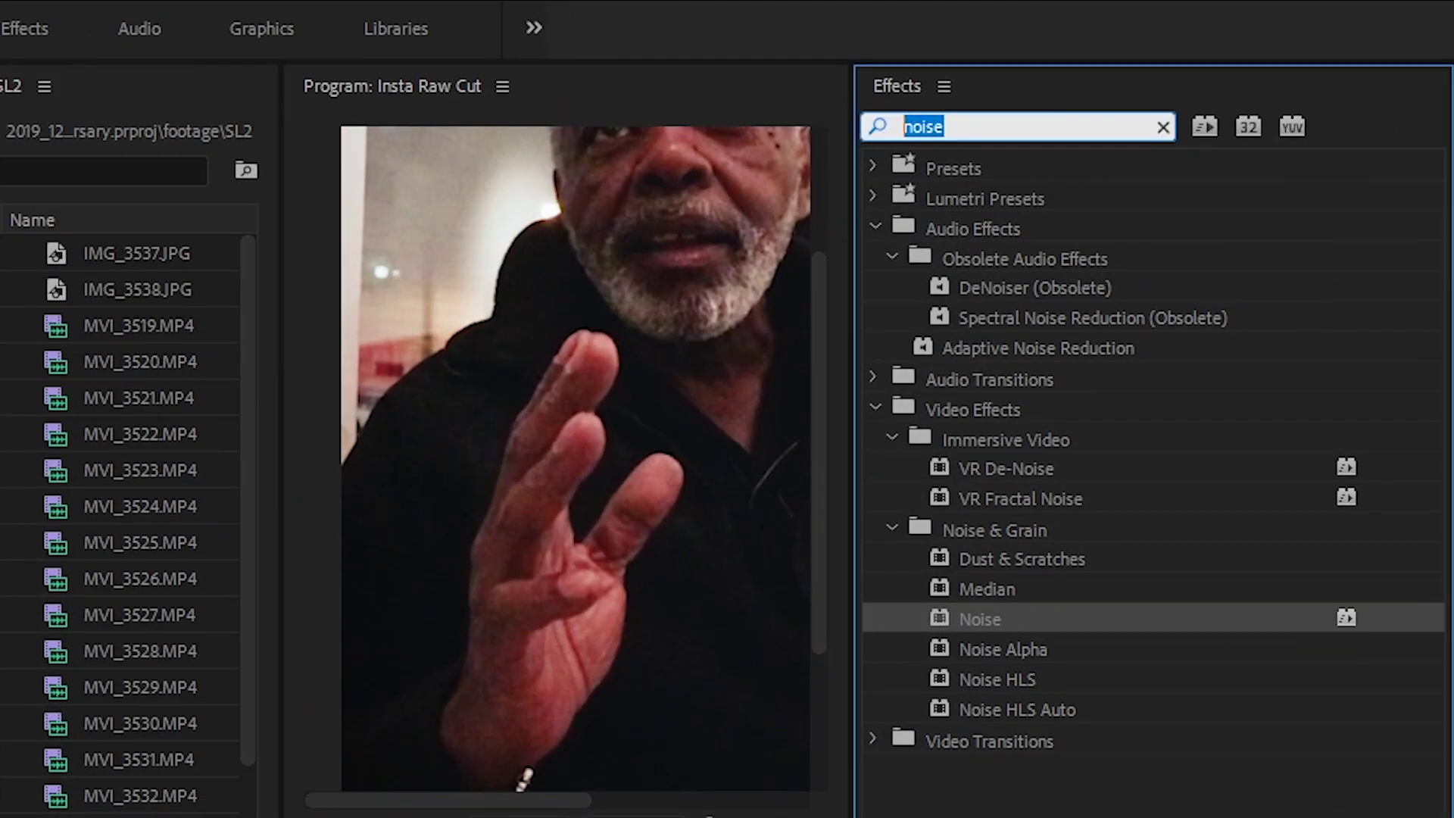
type("vr de")
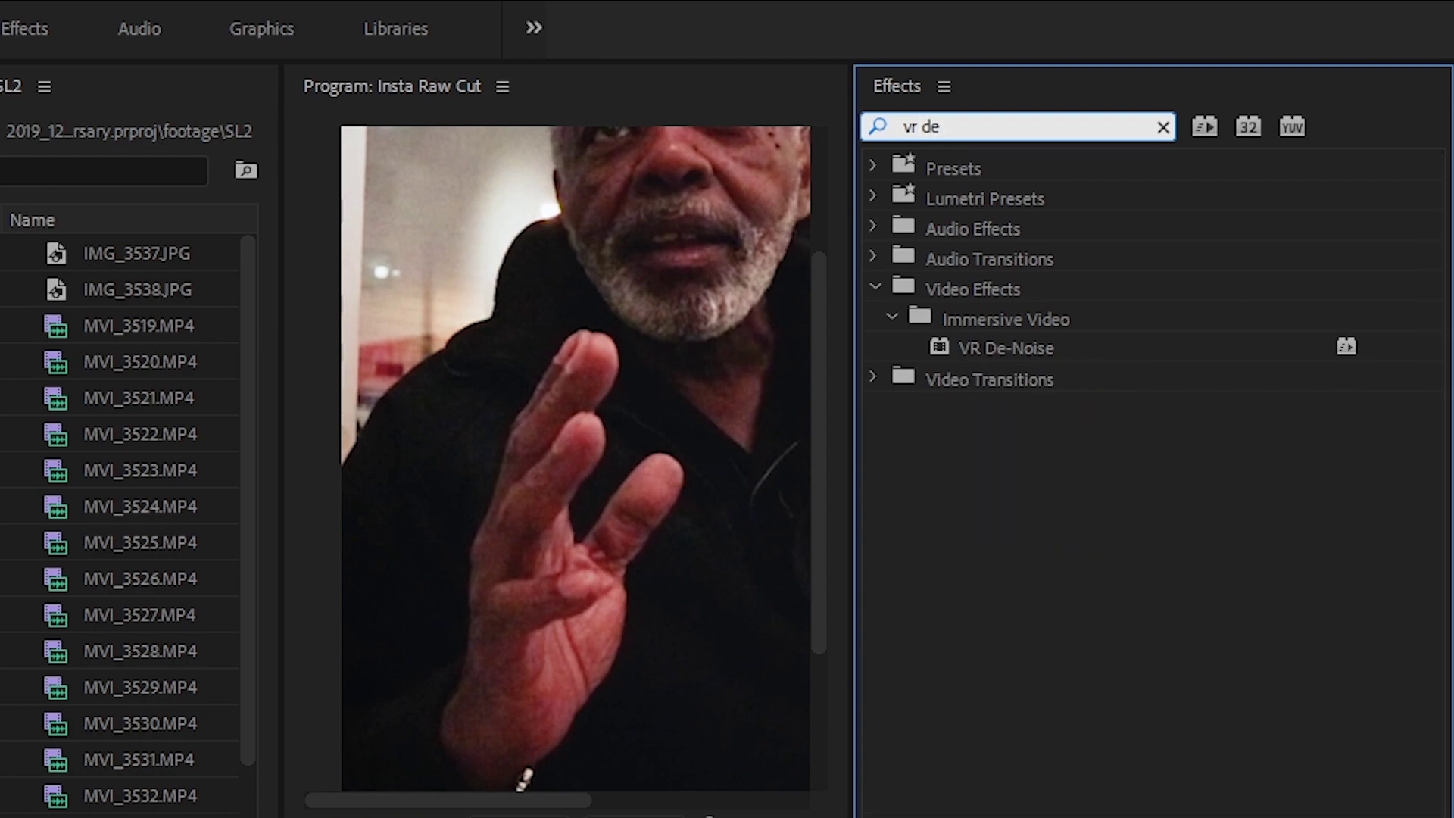
left_click_drag(1013, 349, 1008, 576)
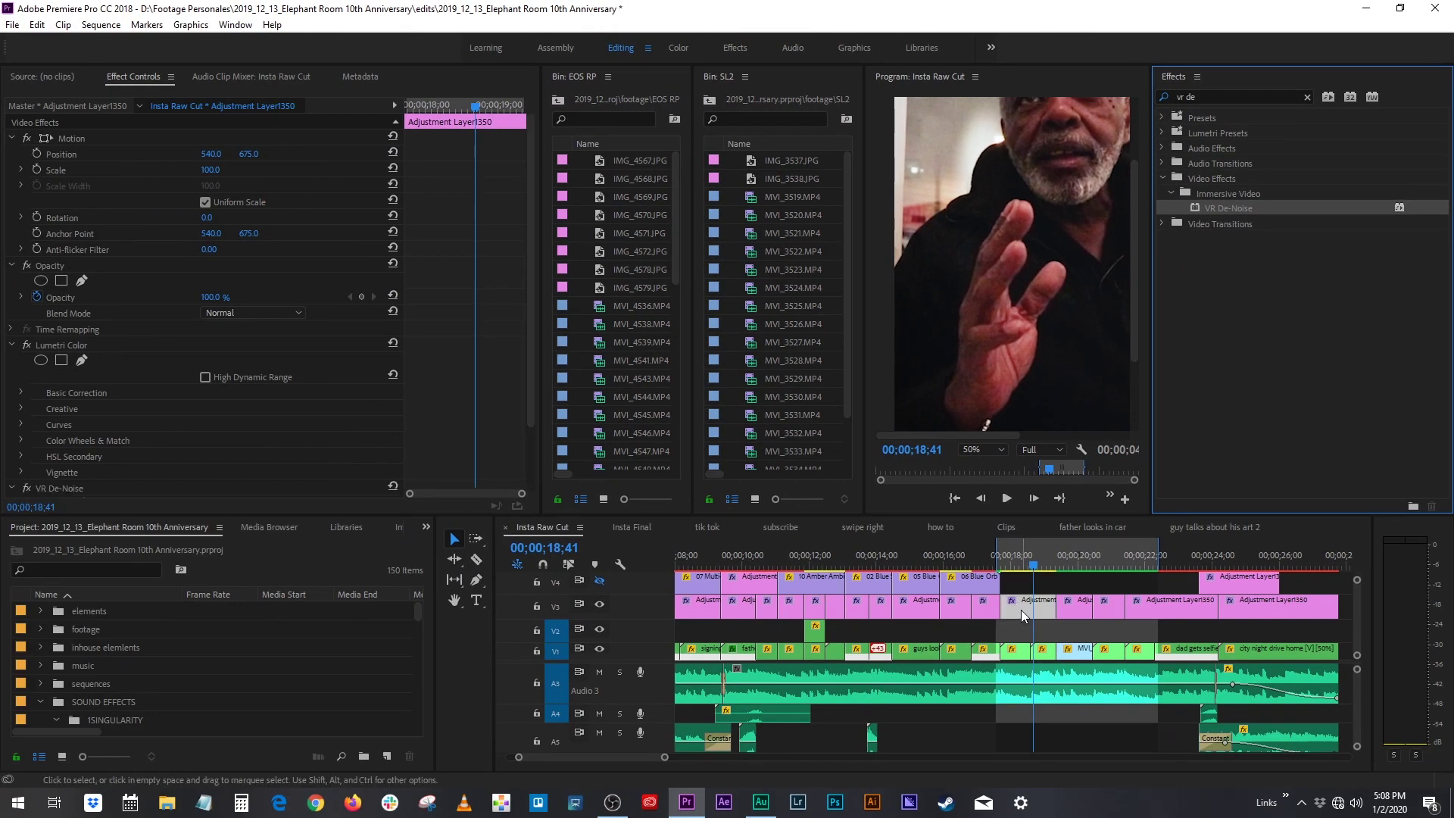
scroll(517, 352, "down", 2)
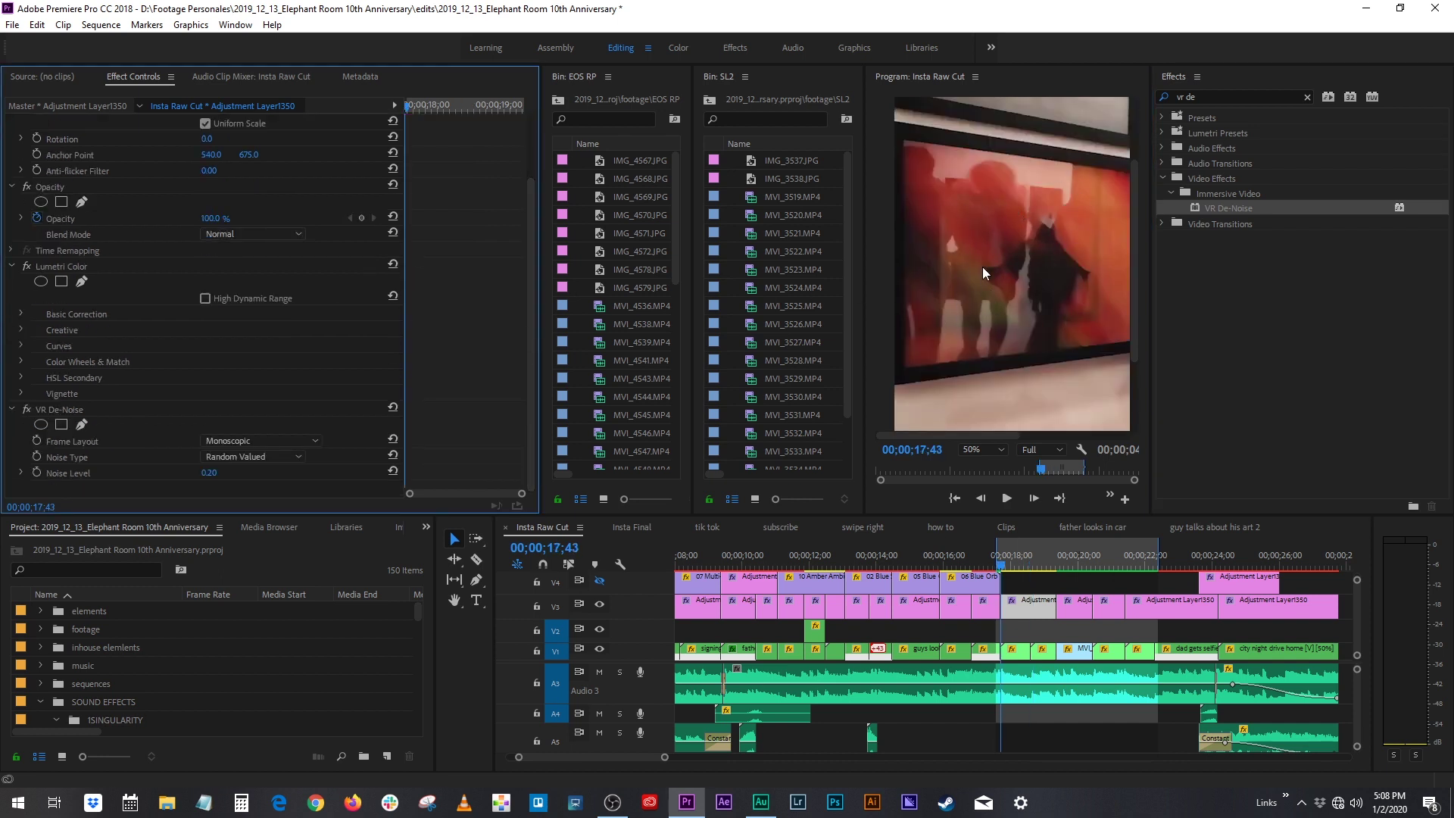
left_click(969, 449)
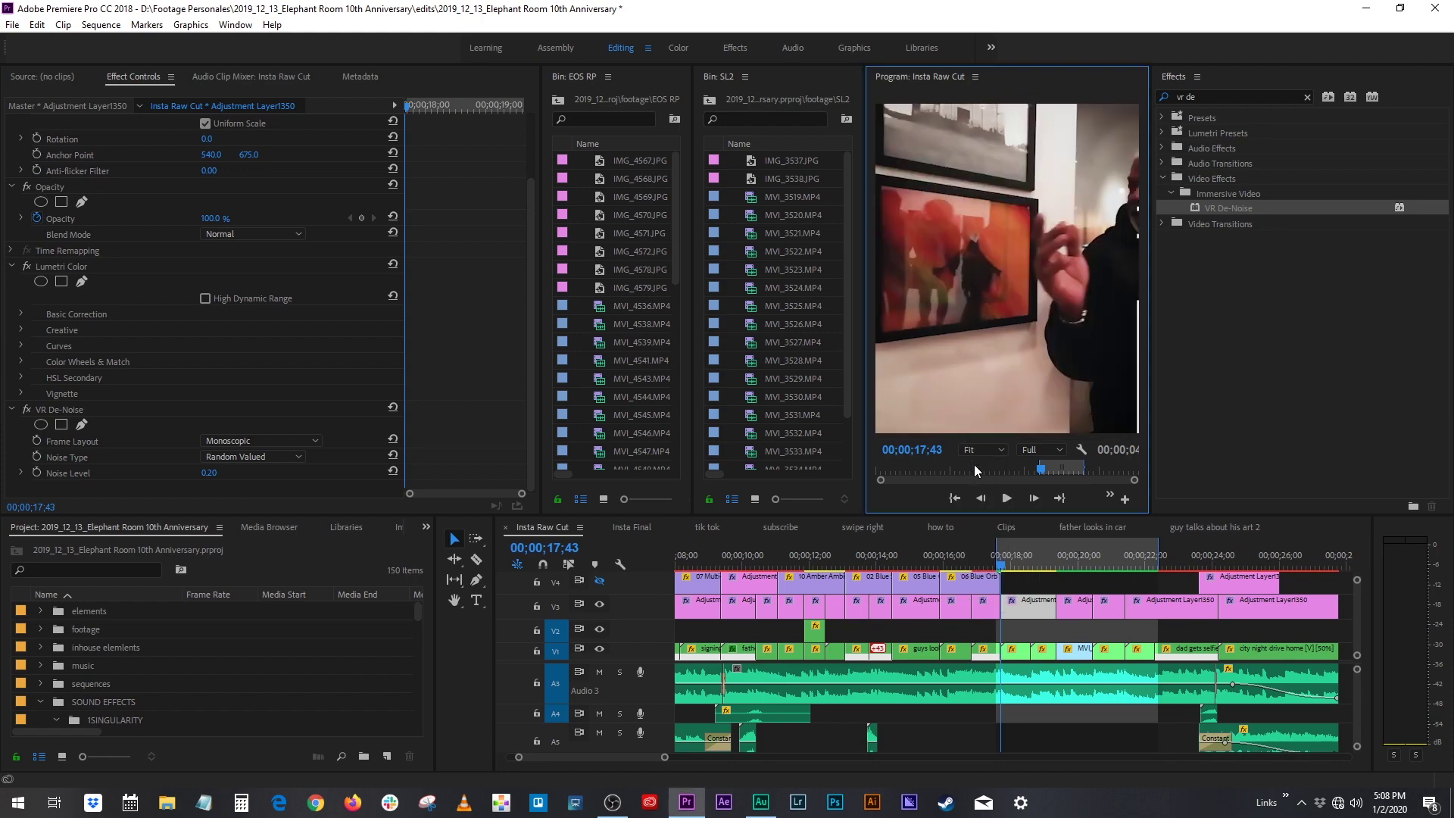
Step: Play the de-noised clip, change VR De-Noise Noise Level to 0.06, and review in reverse
left_click(1002, 568)
key("space")
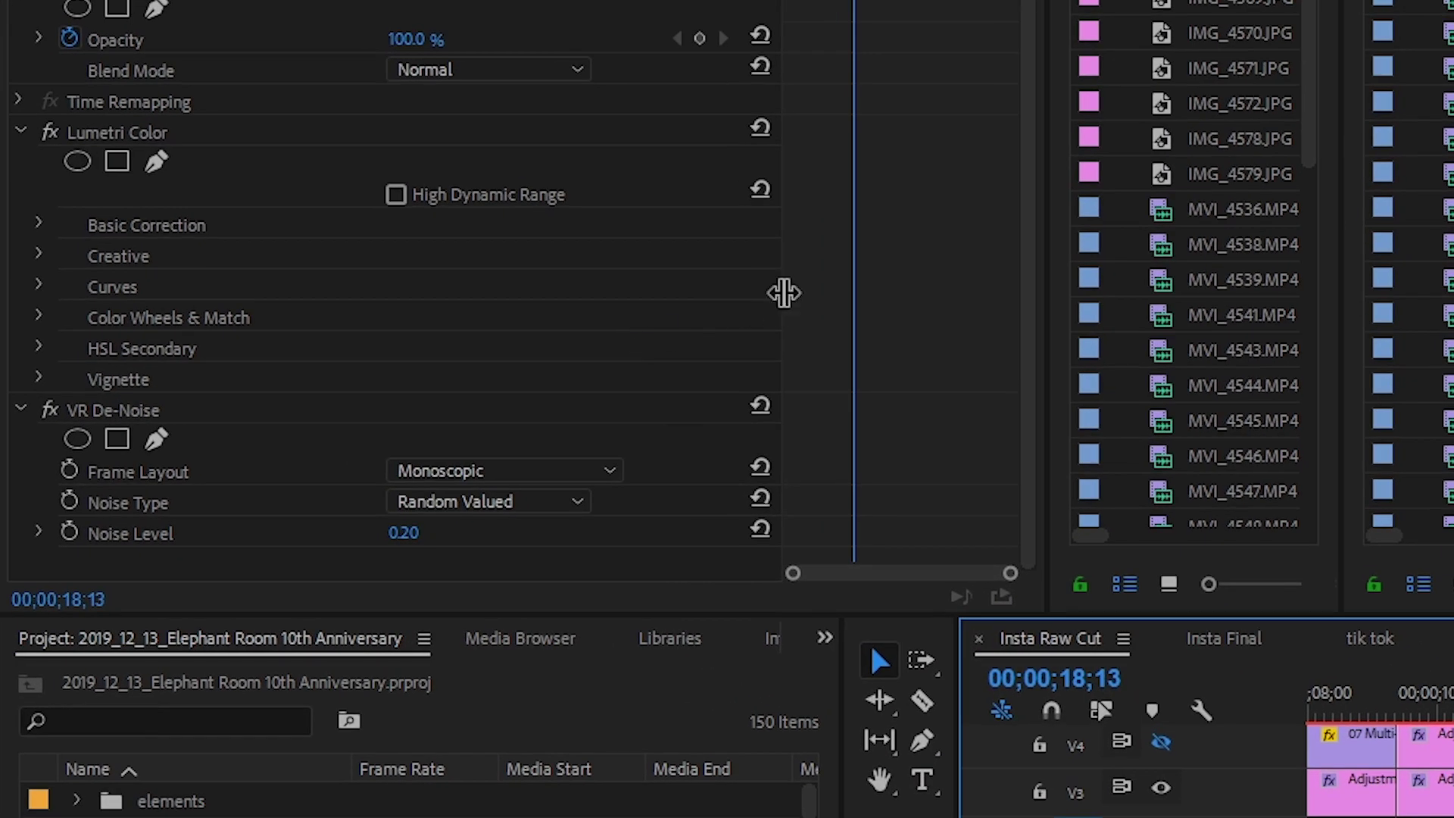
left_click(405, 532)
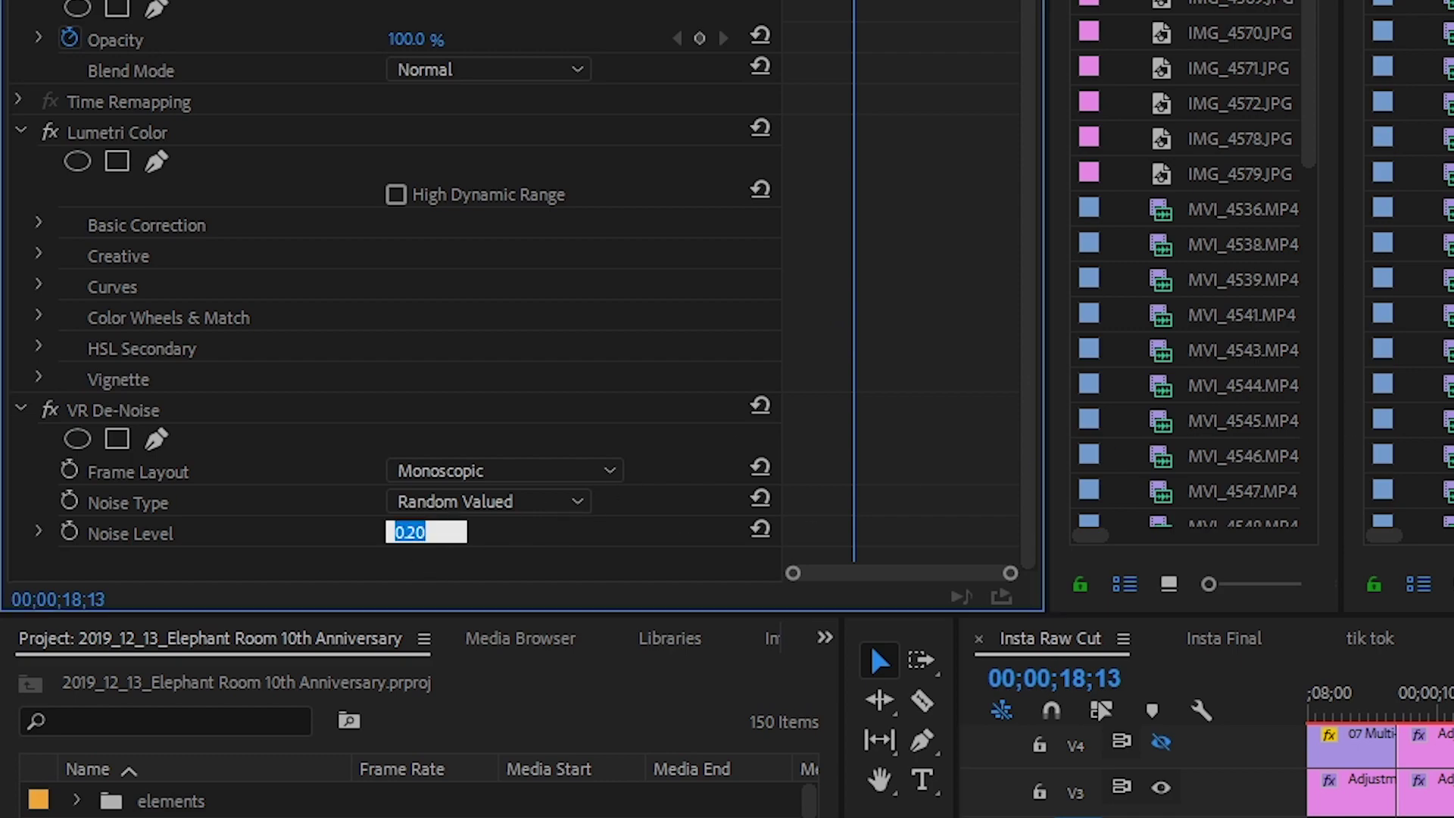
type(".3")
key("Return")
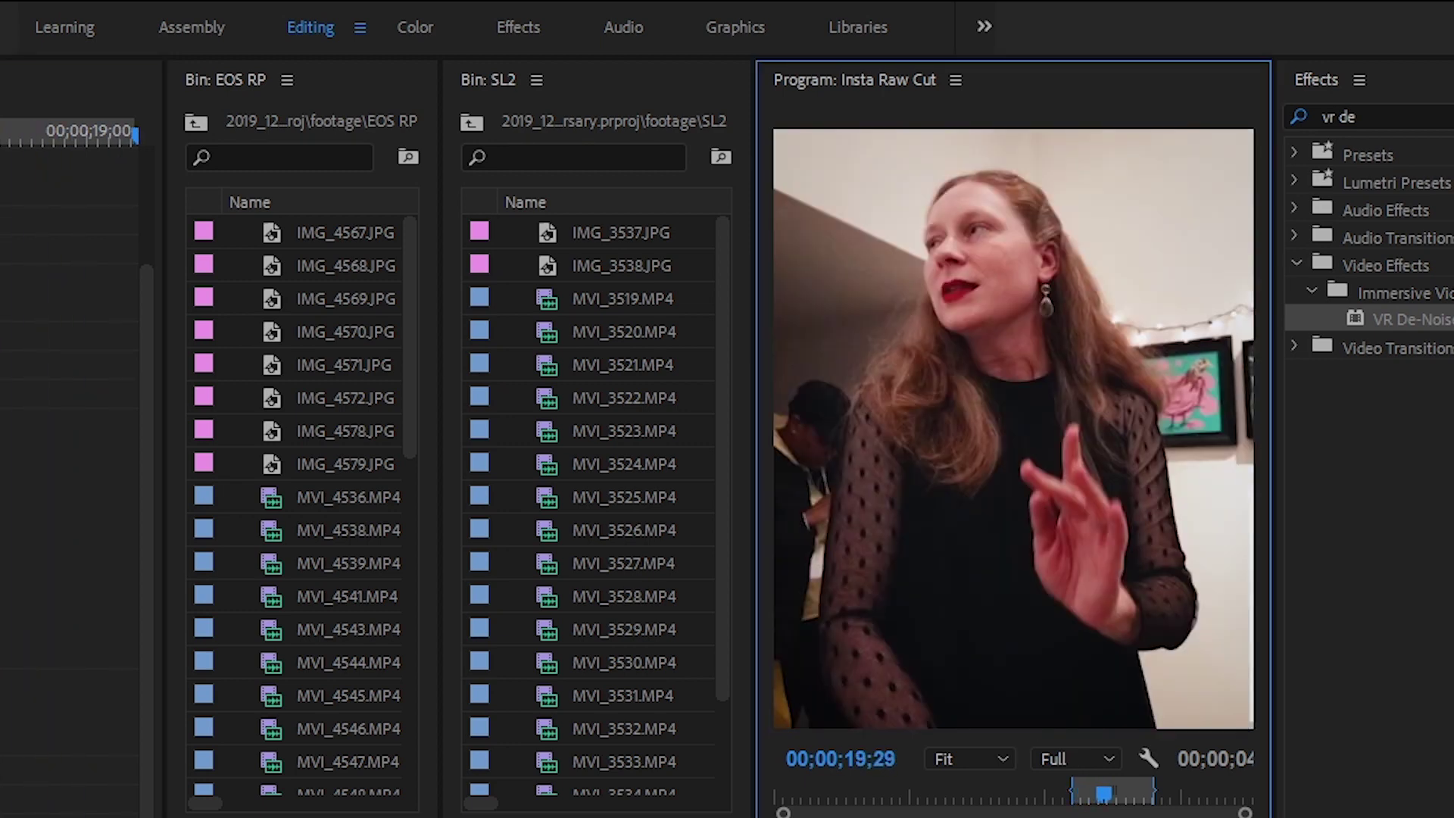
key("j")
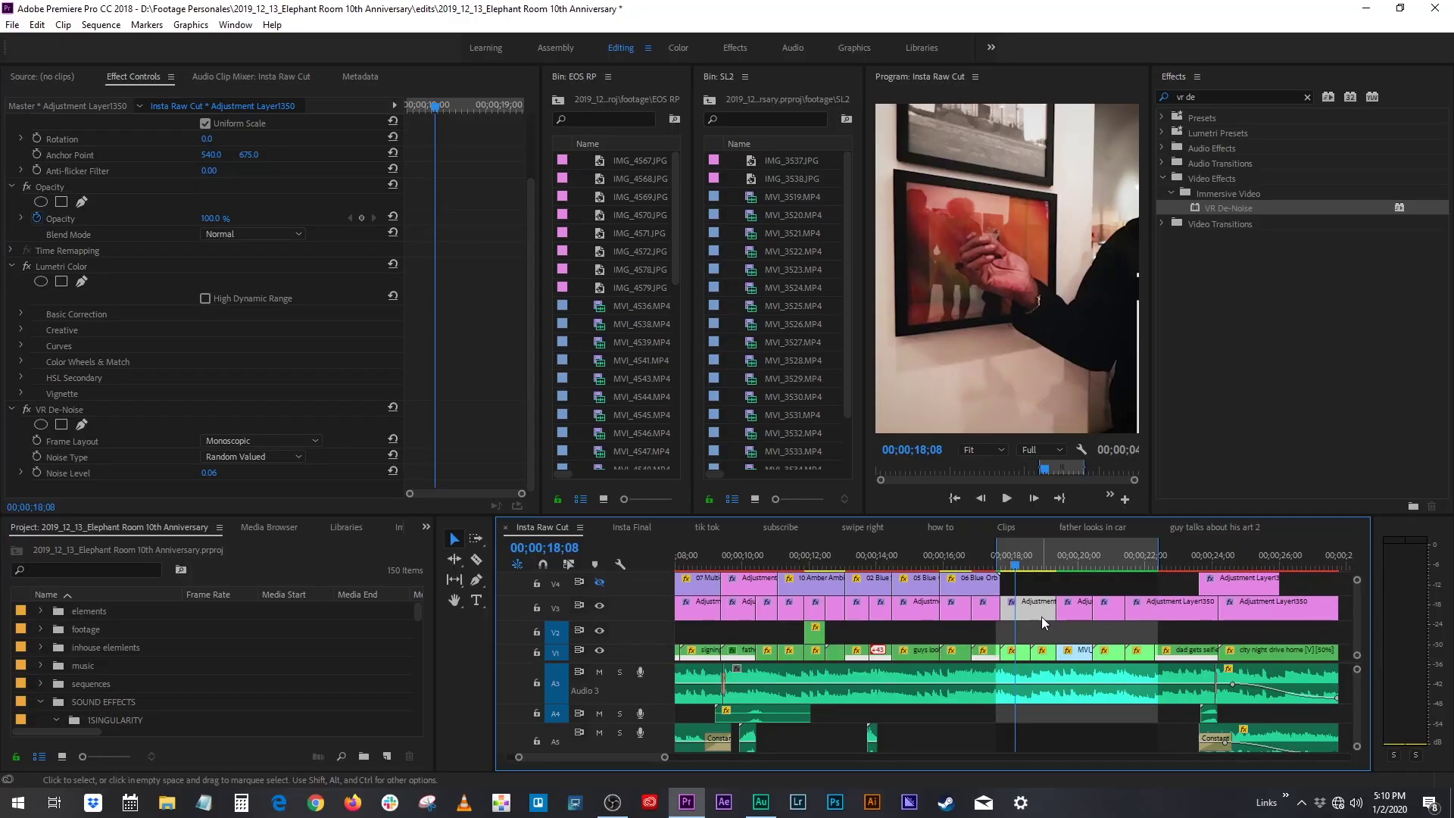
scroll(1353, 613, "up", 1)
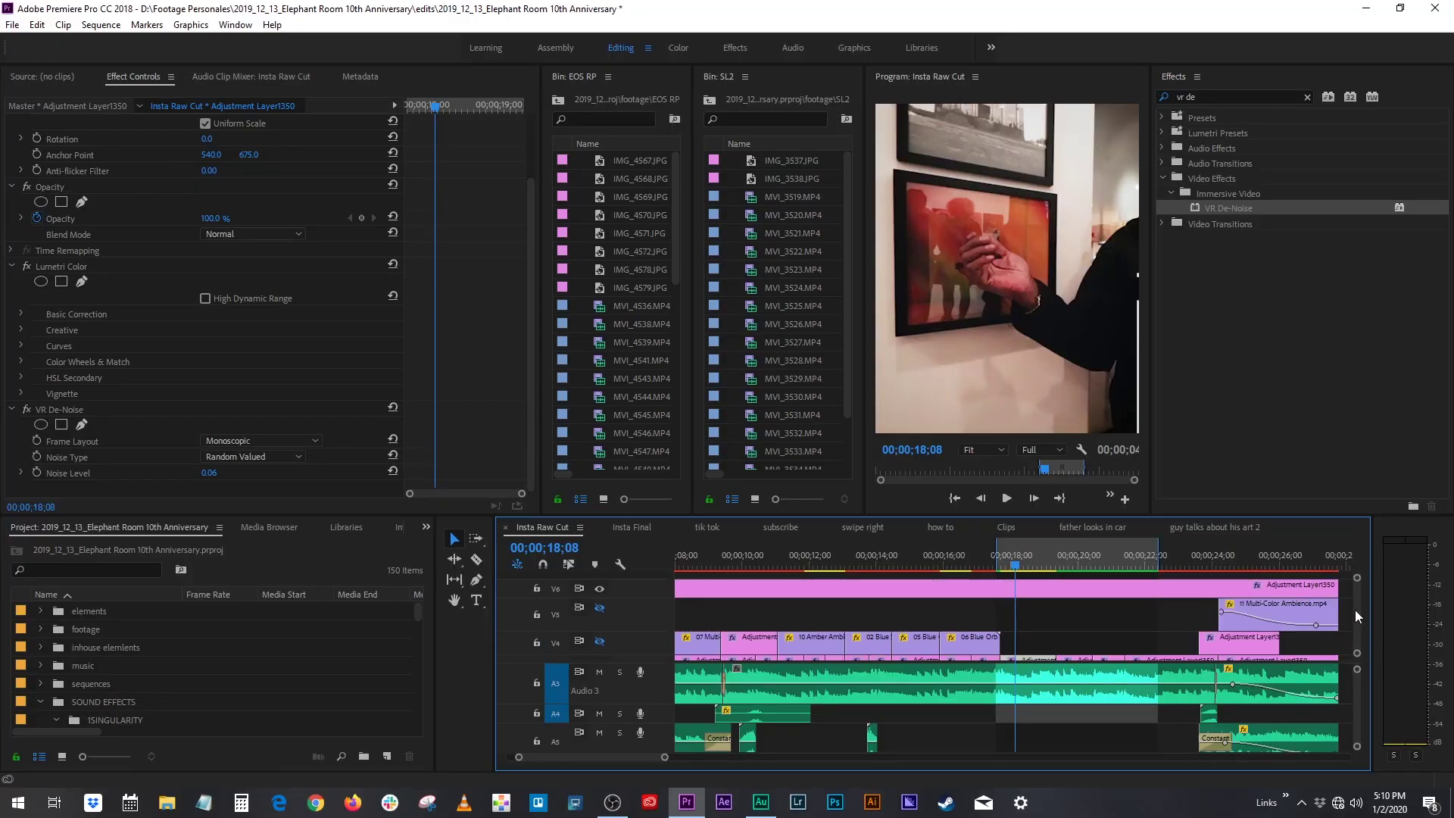
scroll(1355, 610, "up", 1)
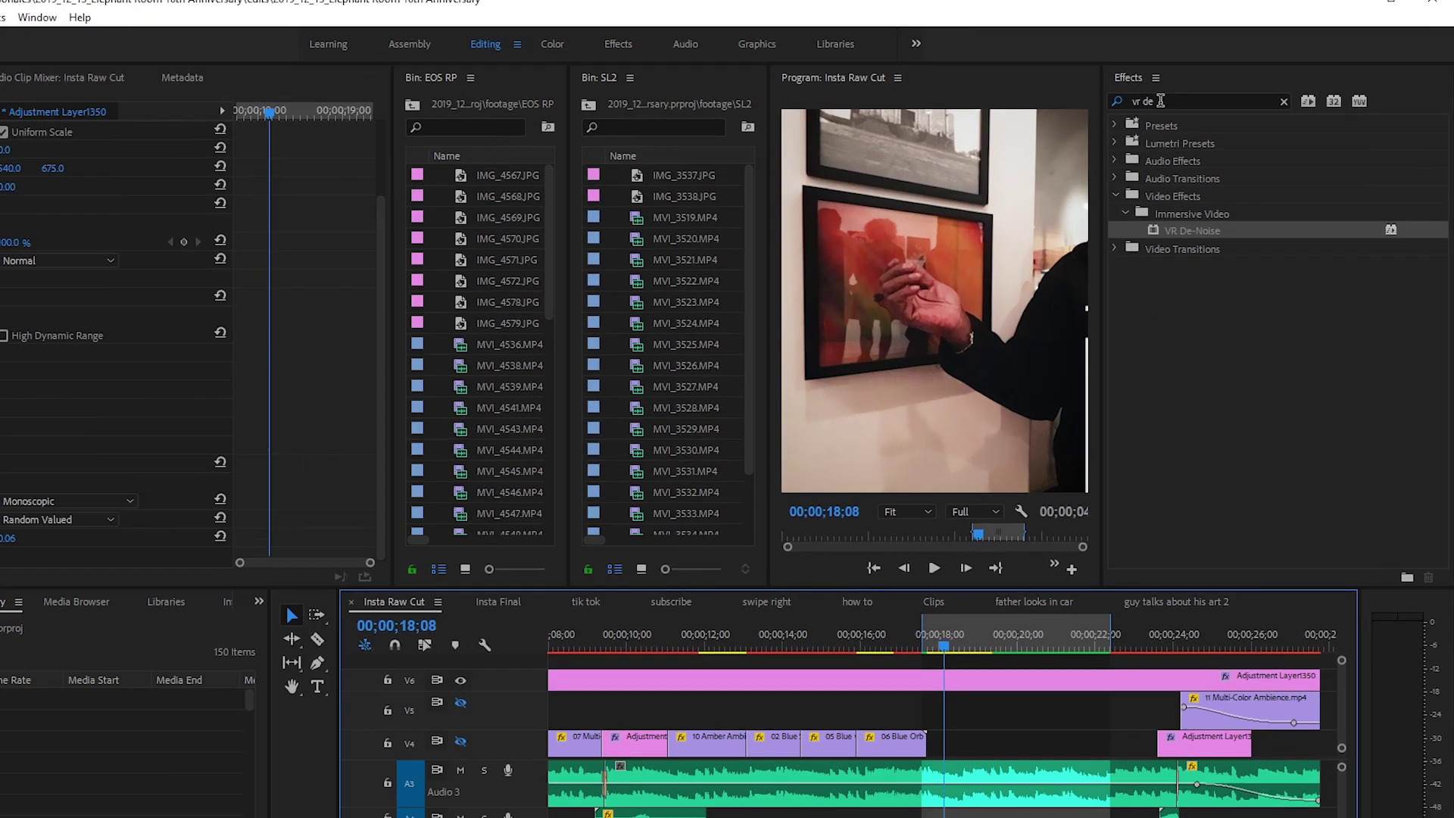
Step: Search 'noise' and drop the Noise effect onto Adjustment Layer1350 on V6
left_click_drag(1160, 100, 1117, 106)
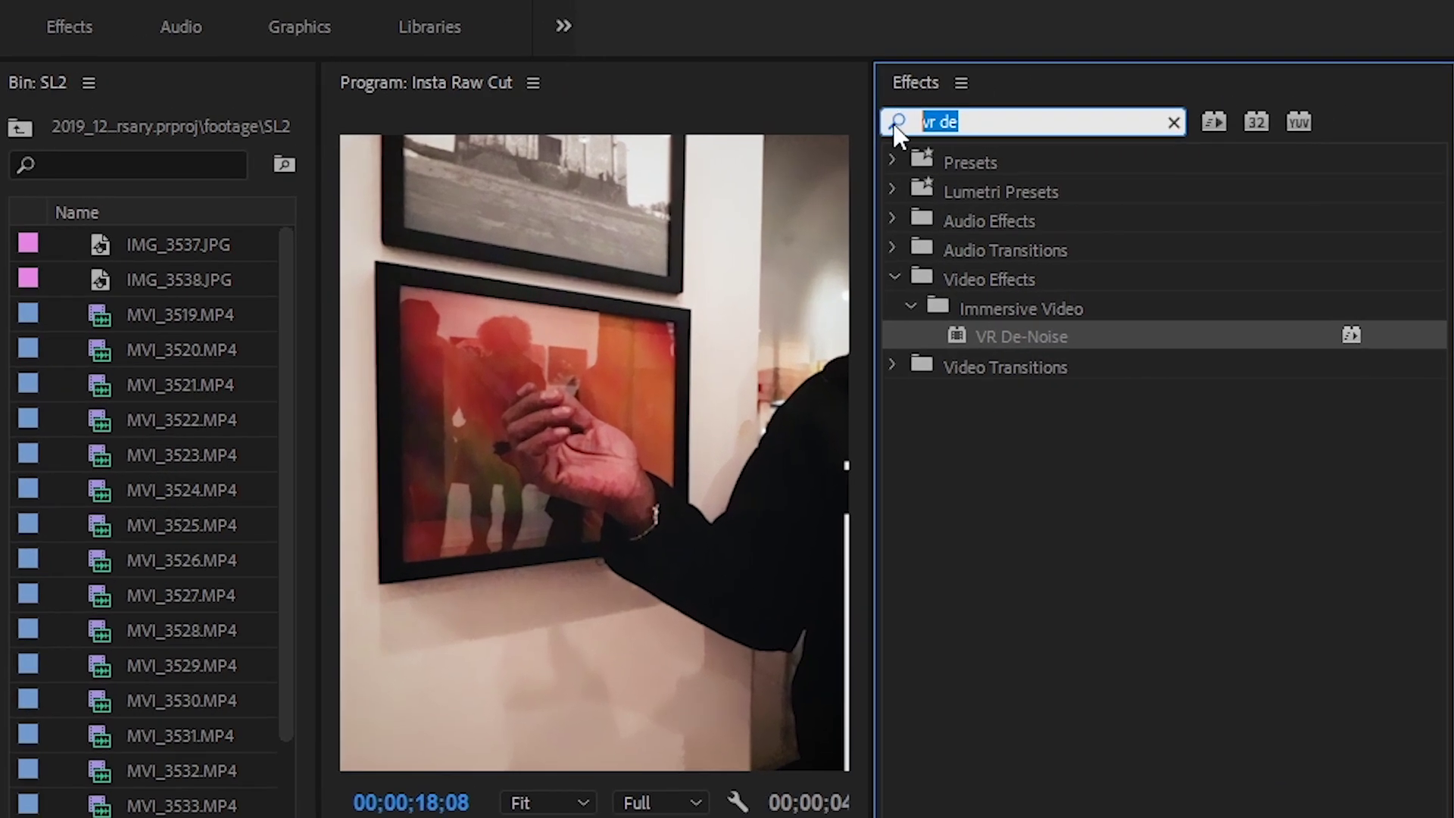
type("noise")
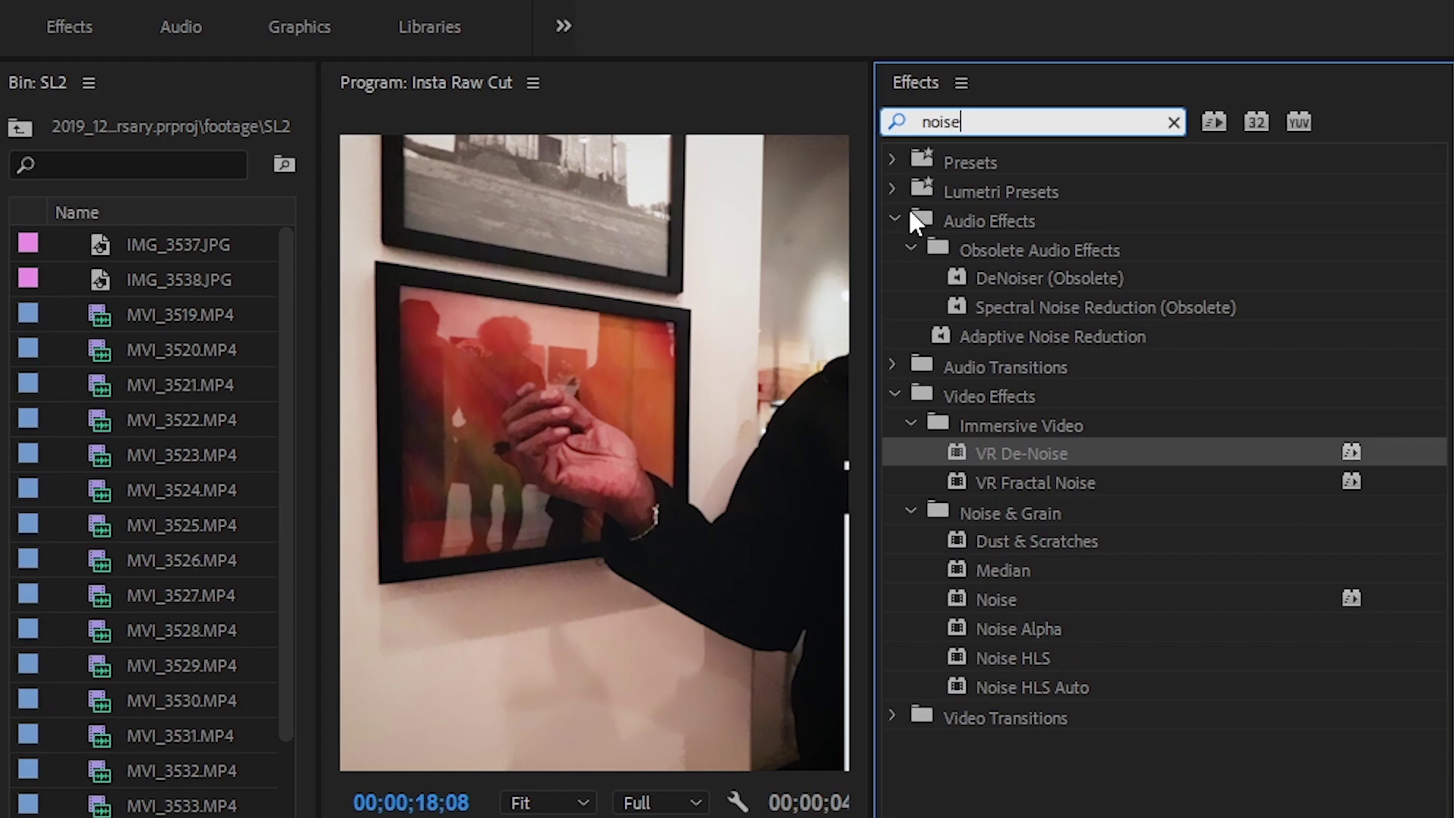
left_click(997, 598)
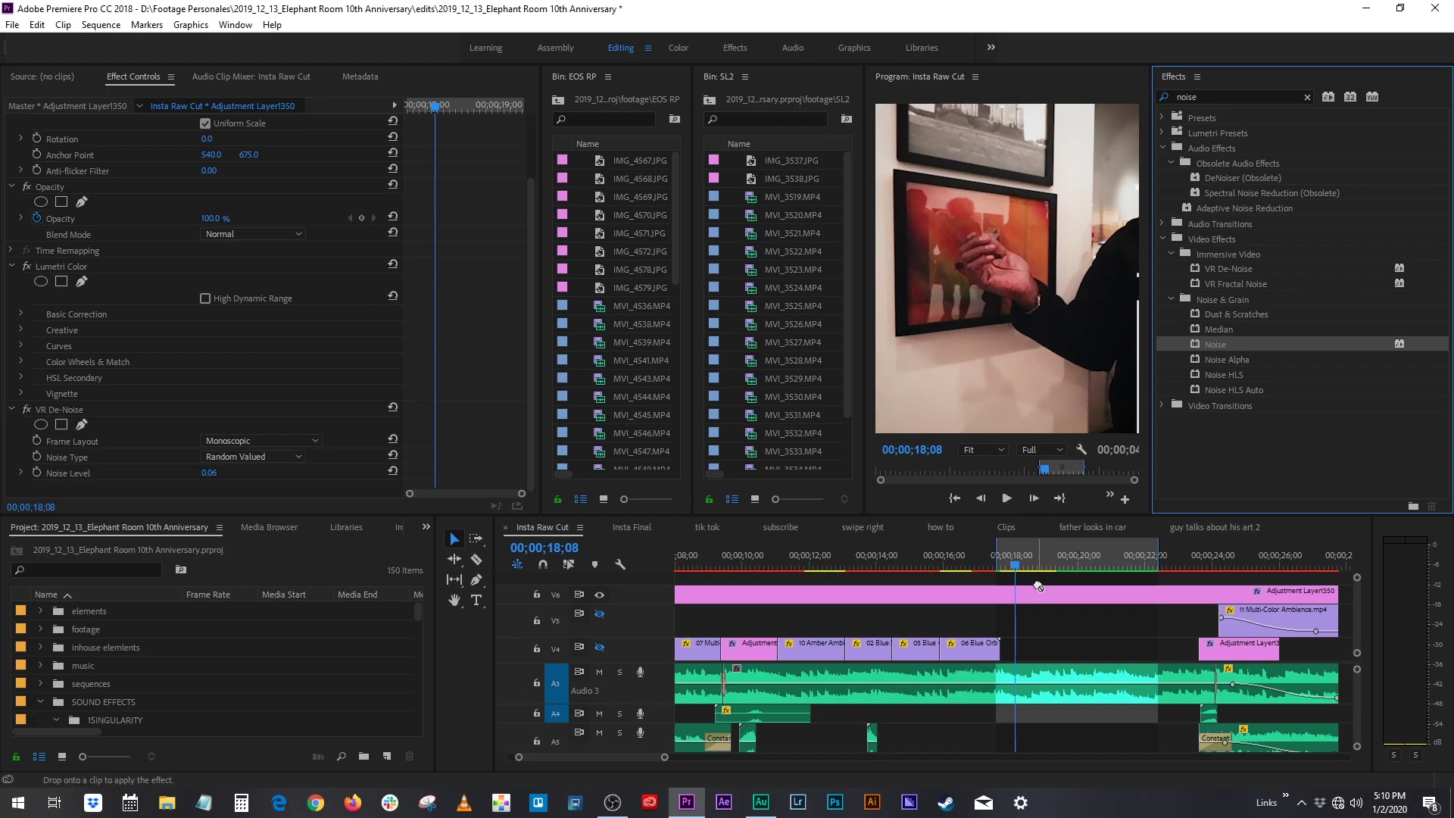
left_click_drag(1037, 598, 1036, 592)
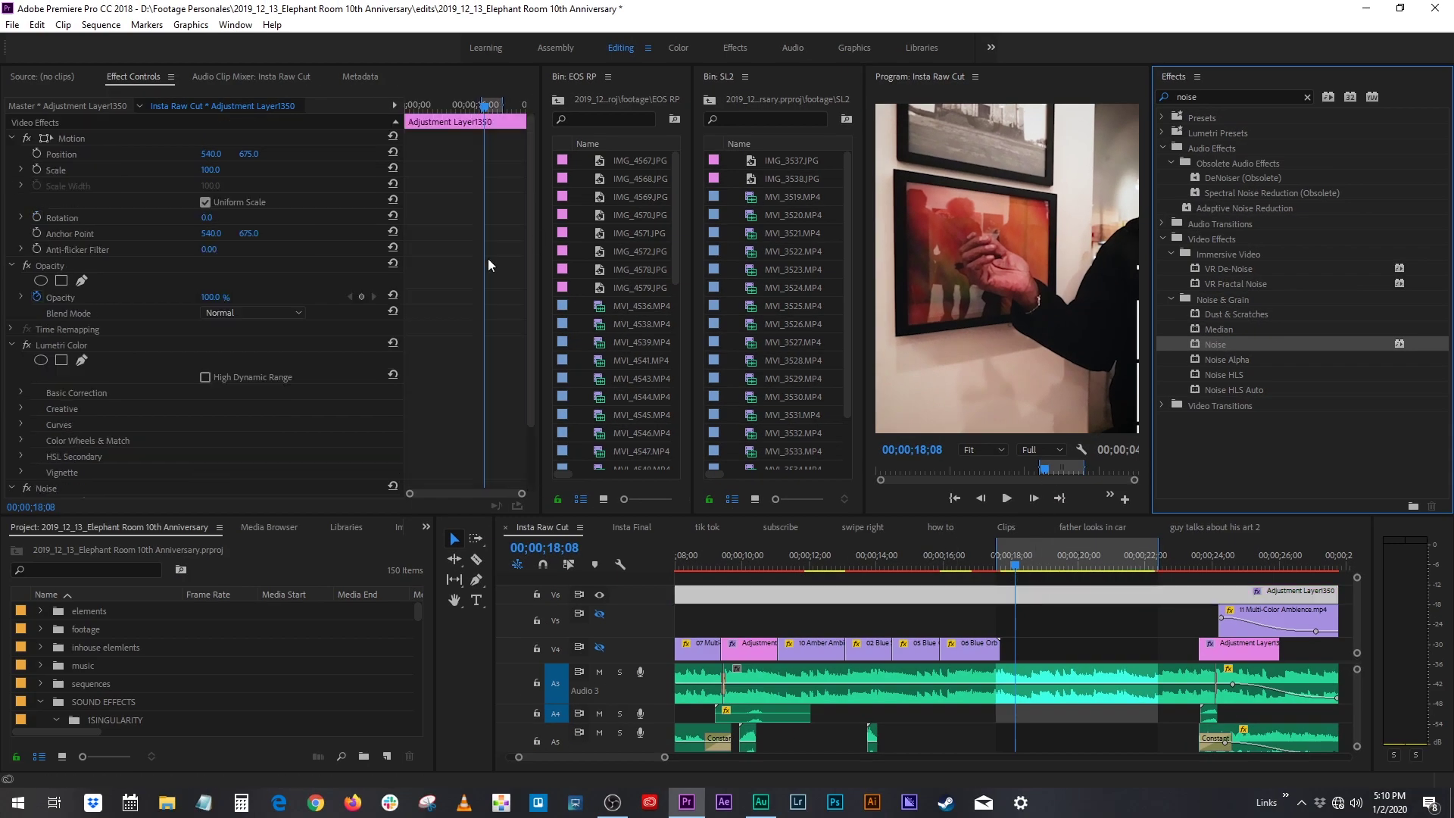
scroll(347, 455, "down", 3)
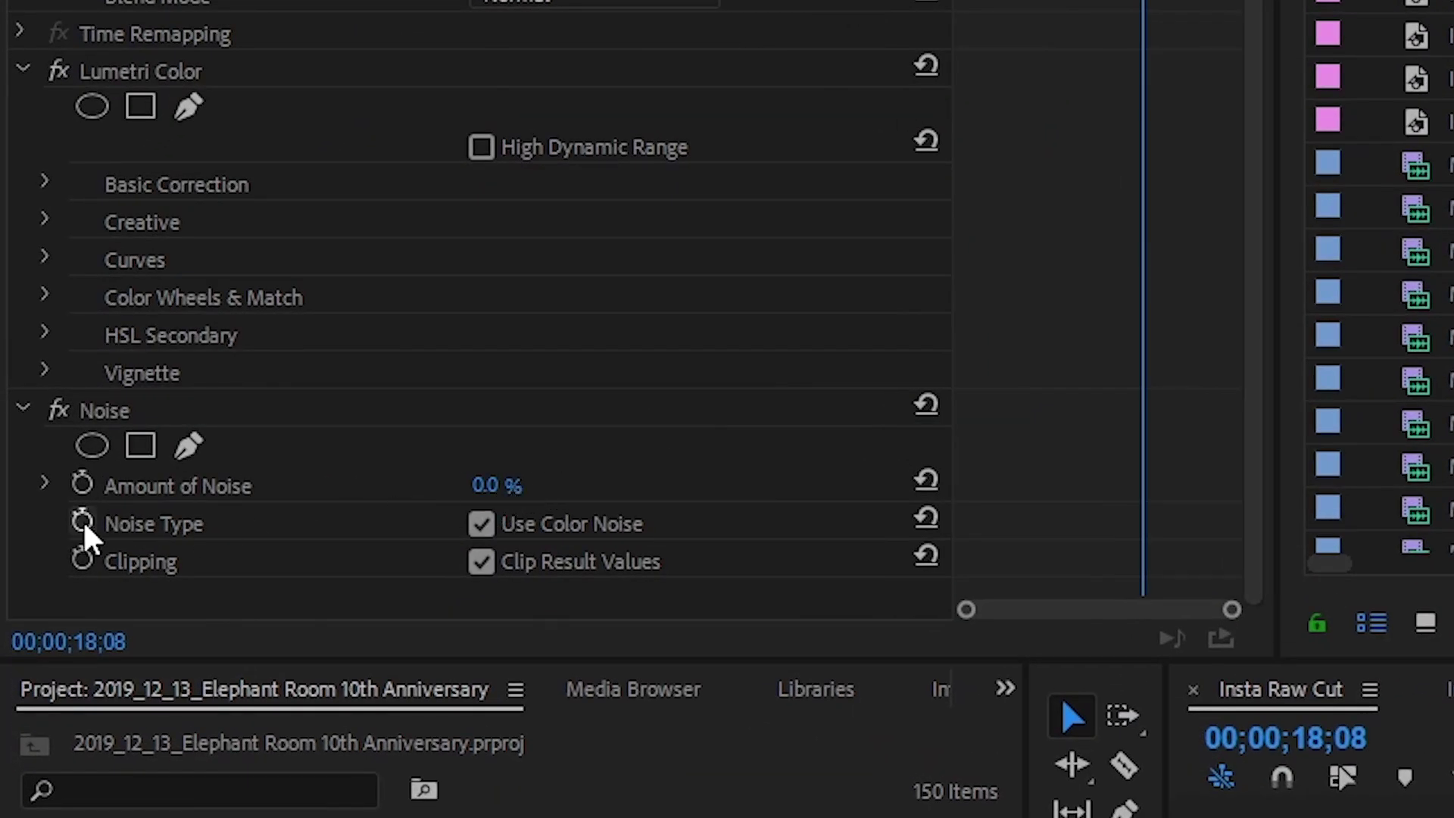
Step: Scrub Amount of Noise to 8.0% and turn off Use Color Noise for black-and-white grain
left_click_drag(472, 489, 511, 488)
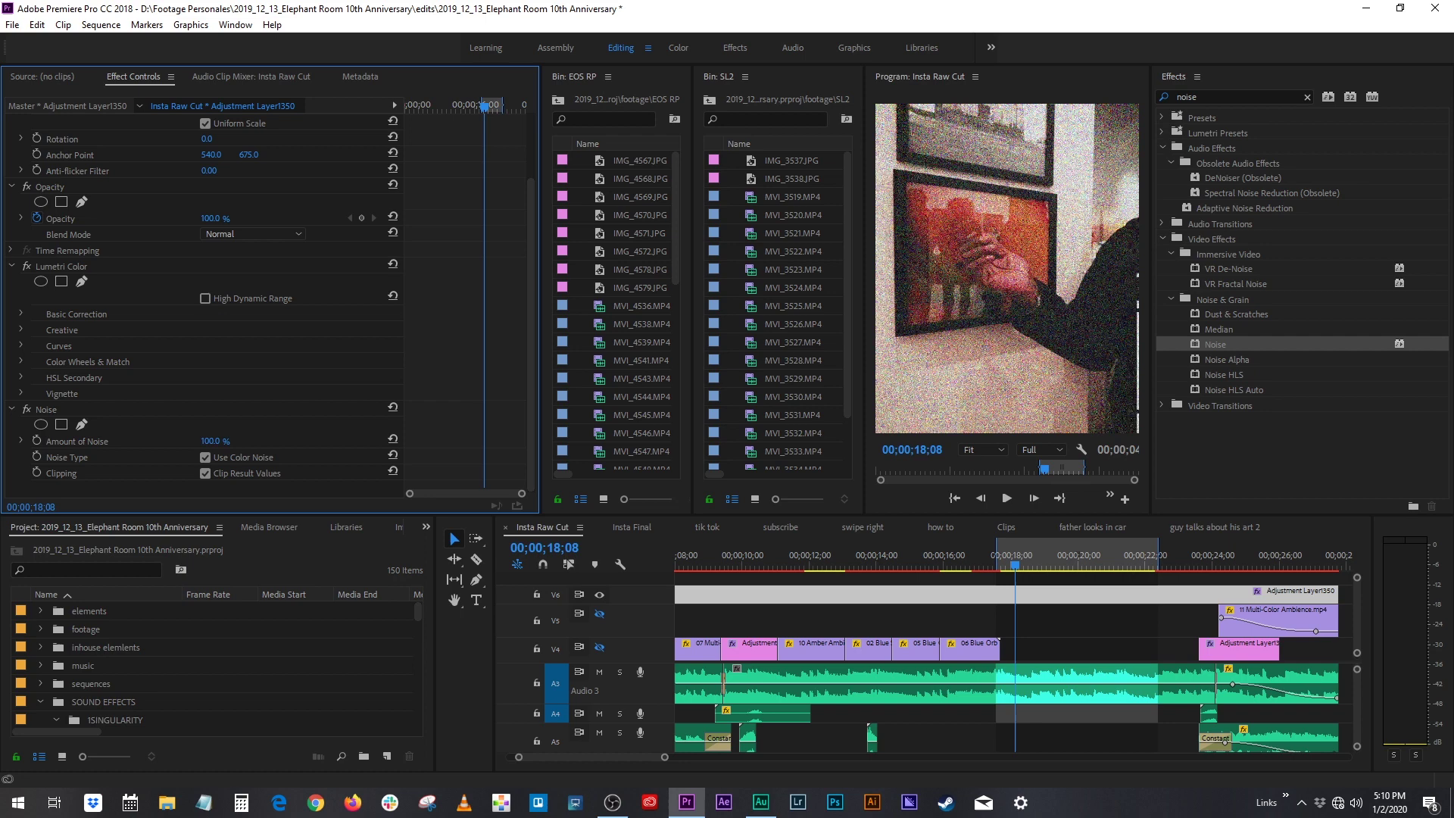
left_click_drag(214, 441, 115, 441)
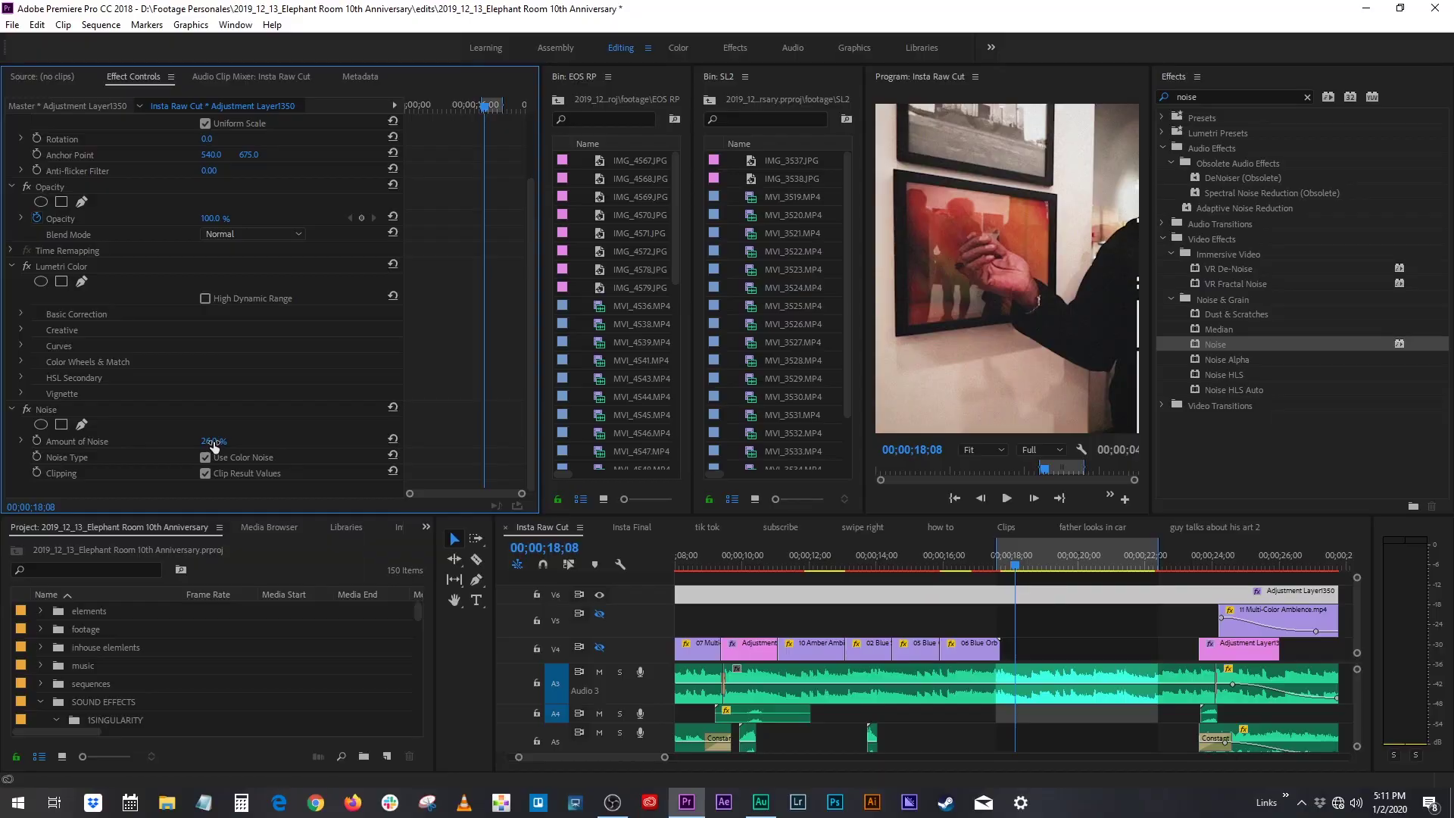
left_click_drag(214, 441, 199, 441)
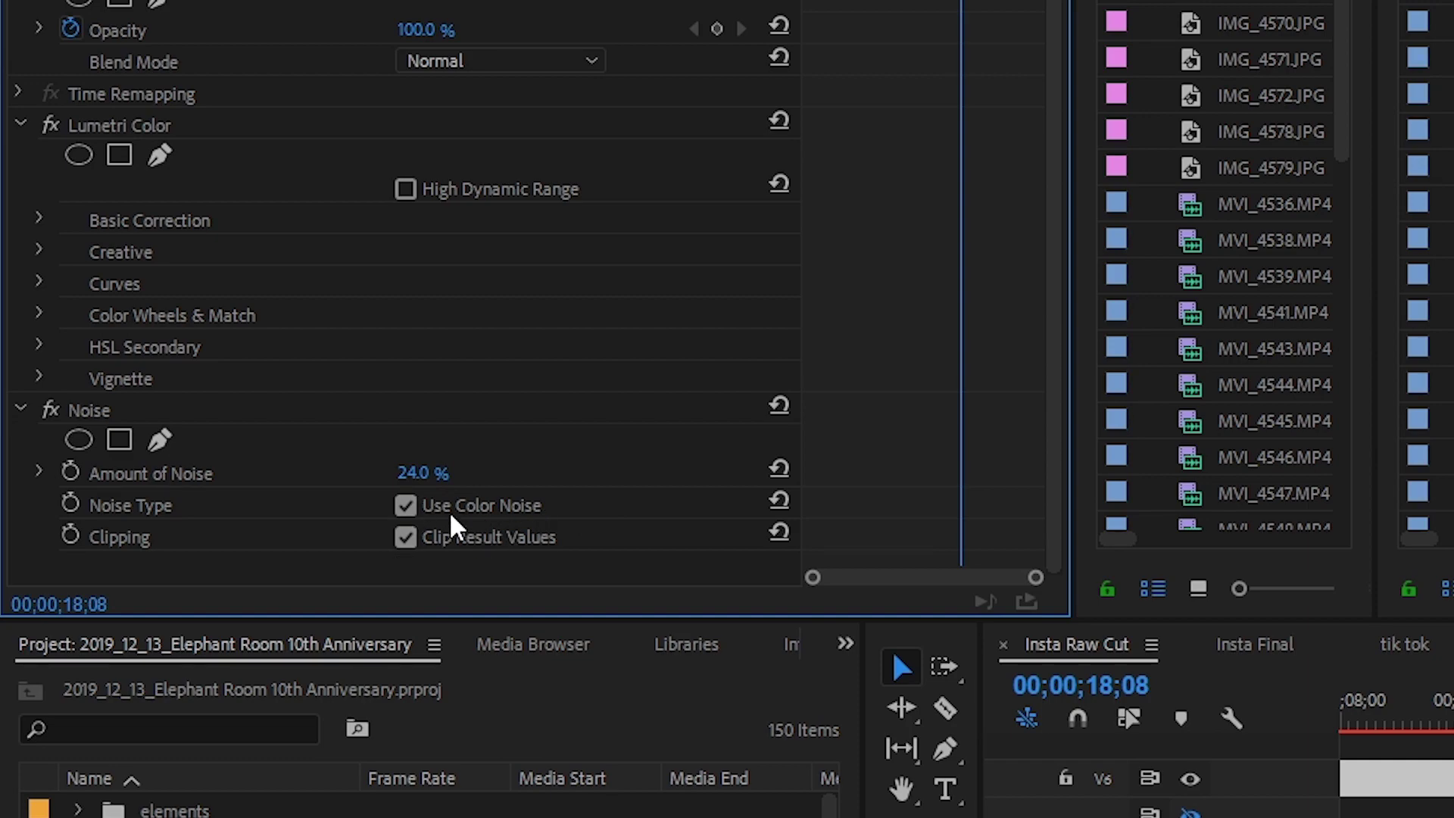
left_click(405, 505)
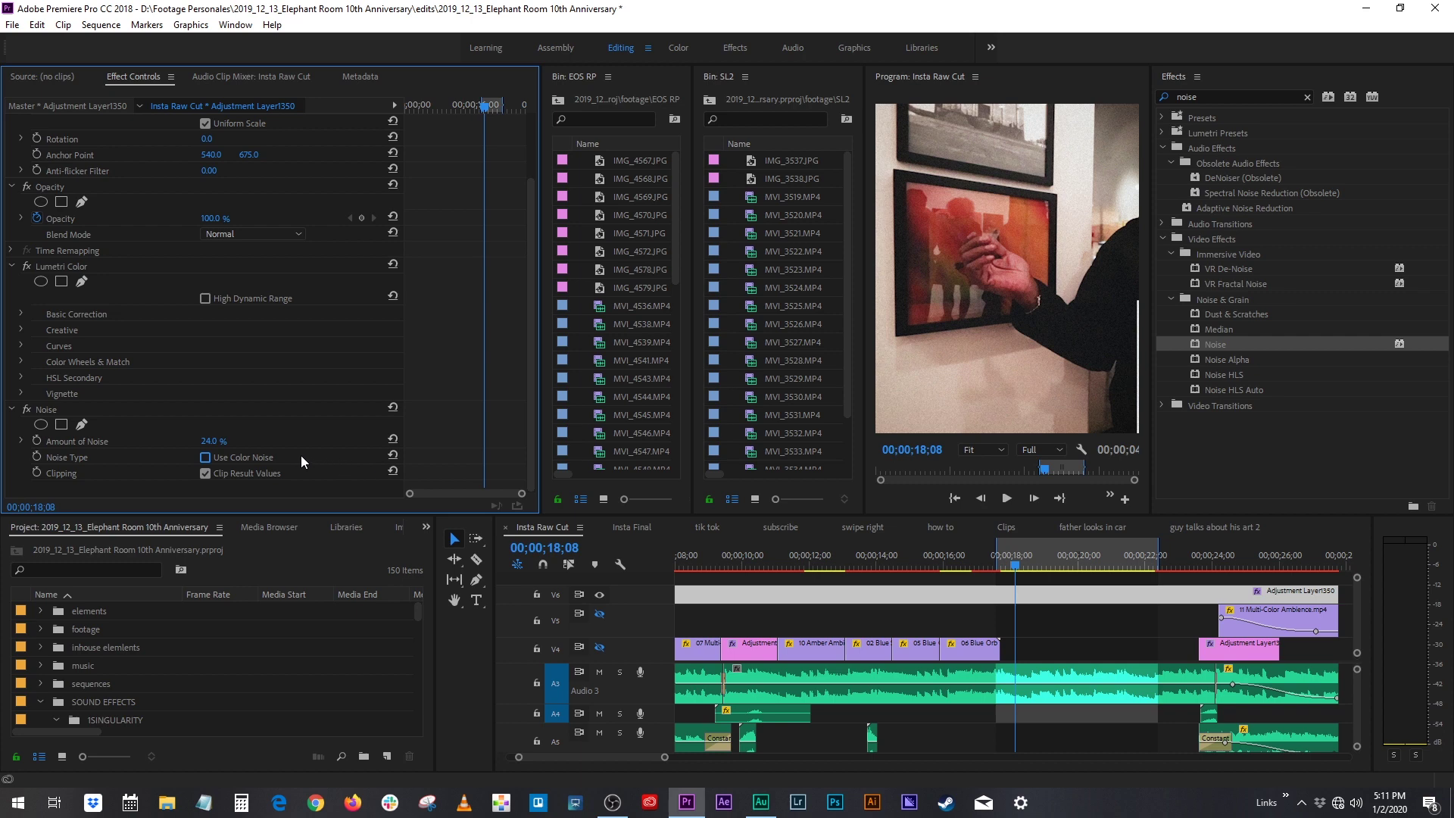
left_click_drag(212, 441, 224, 441)
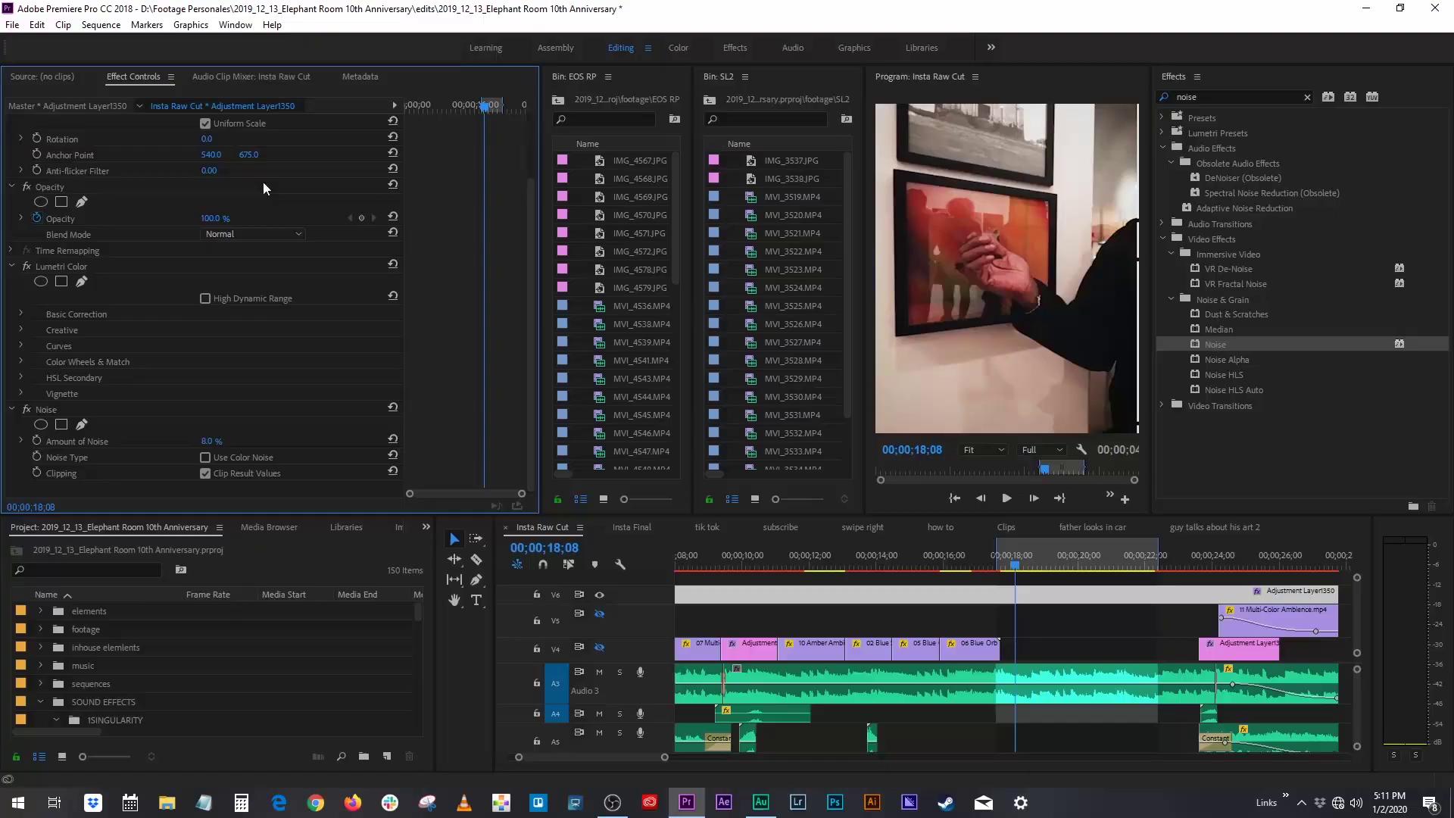
left_click(101, 25)
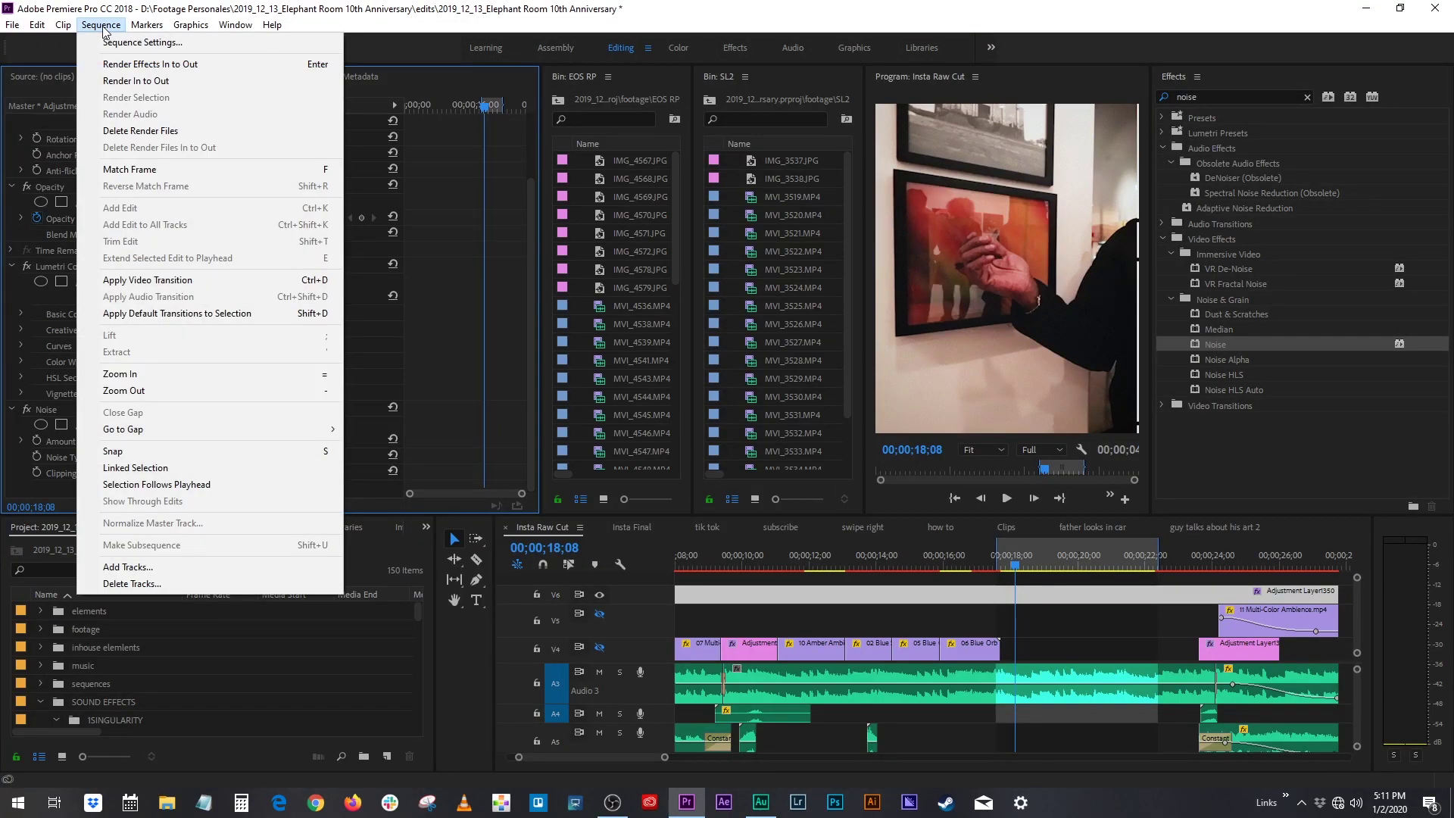
Step: Render In to Out, return the playhead to the gallery frame, and widen the monitor
left_click(108, 79)
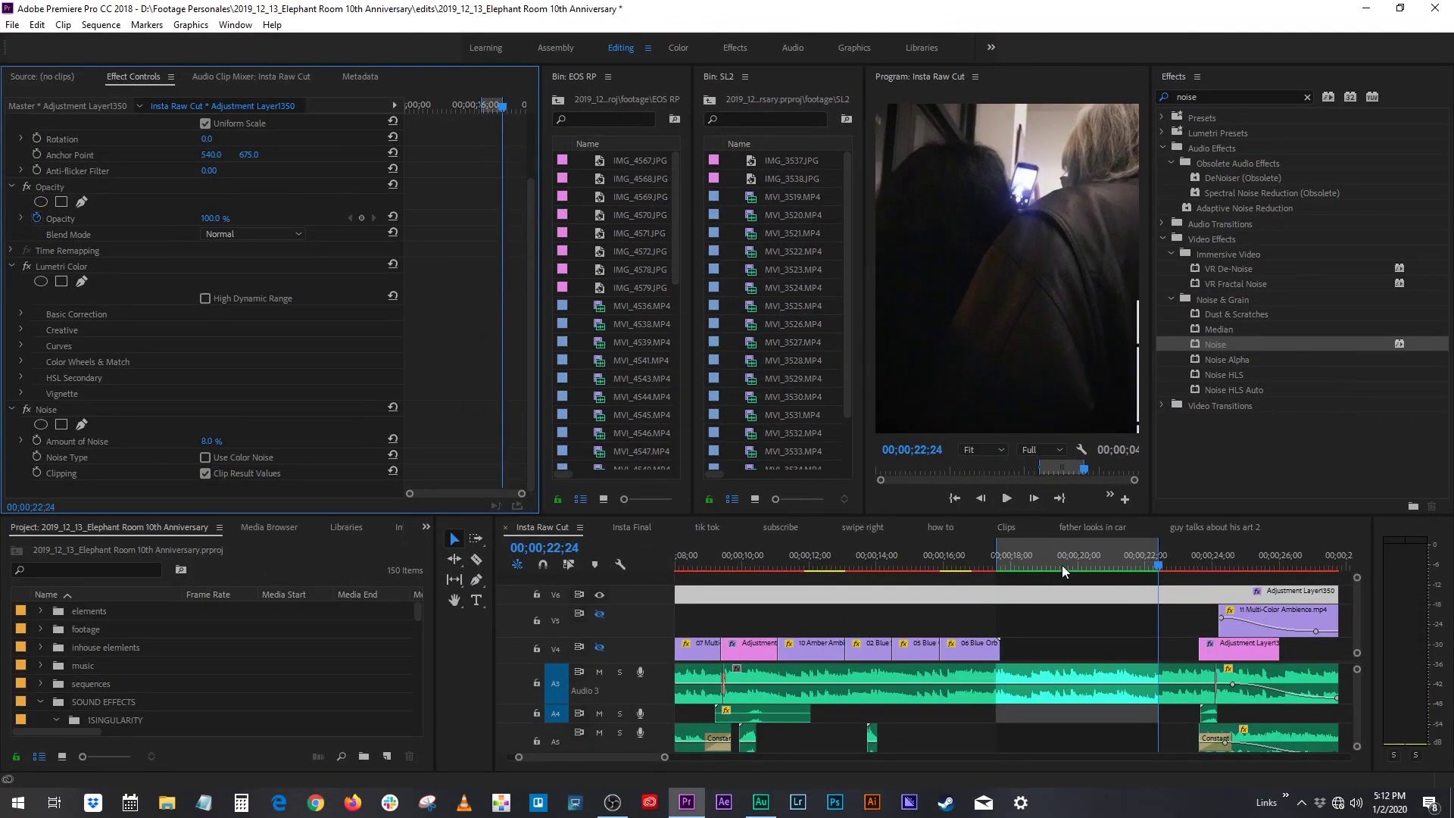
left_click_drag(1062, 566, 1007, 573)
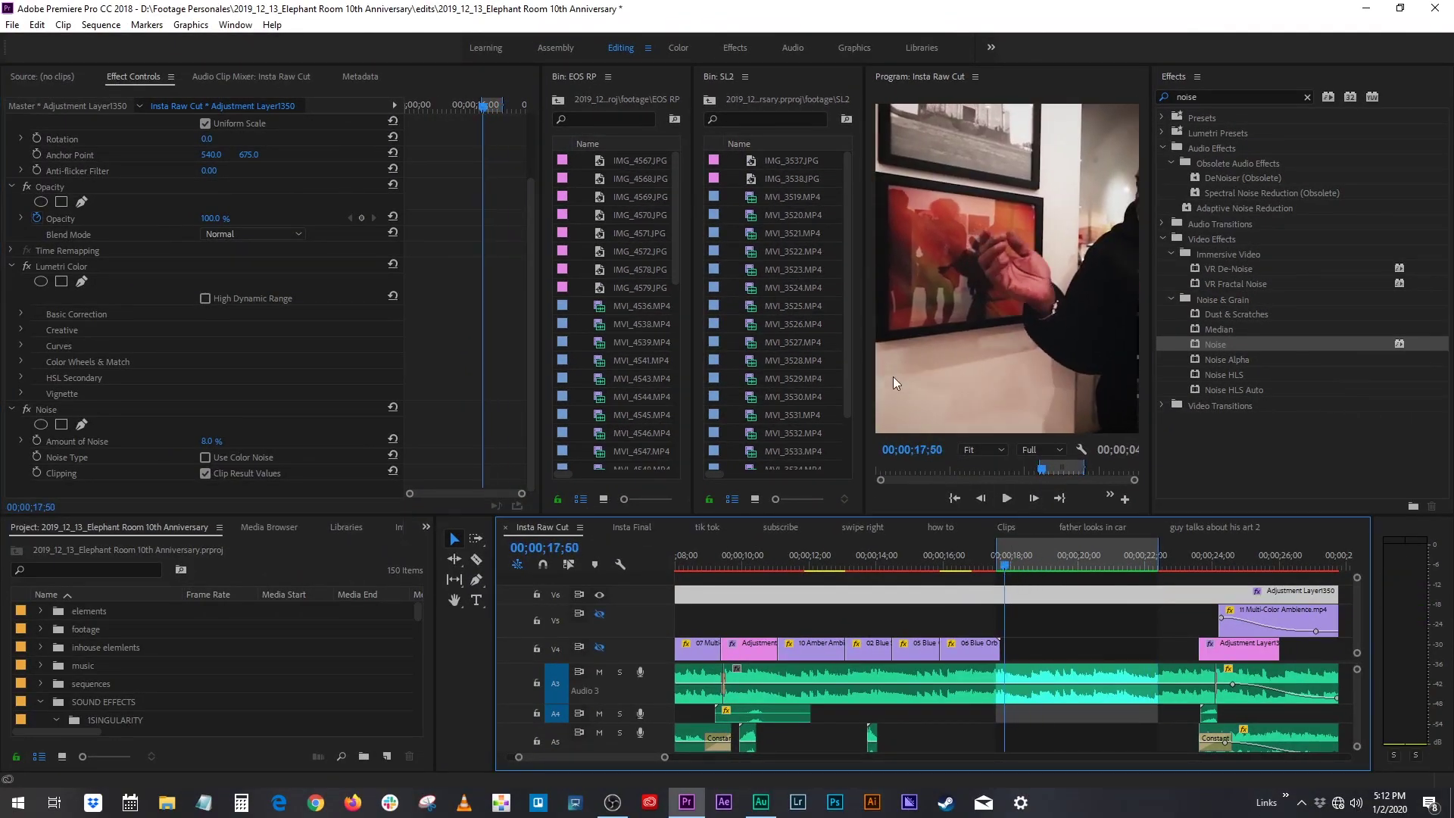
left_click_drag(864, 342, 747, 341)
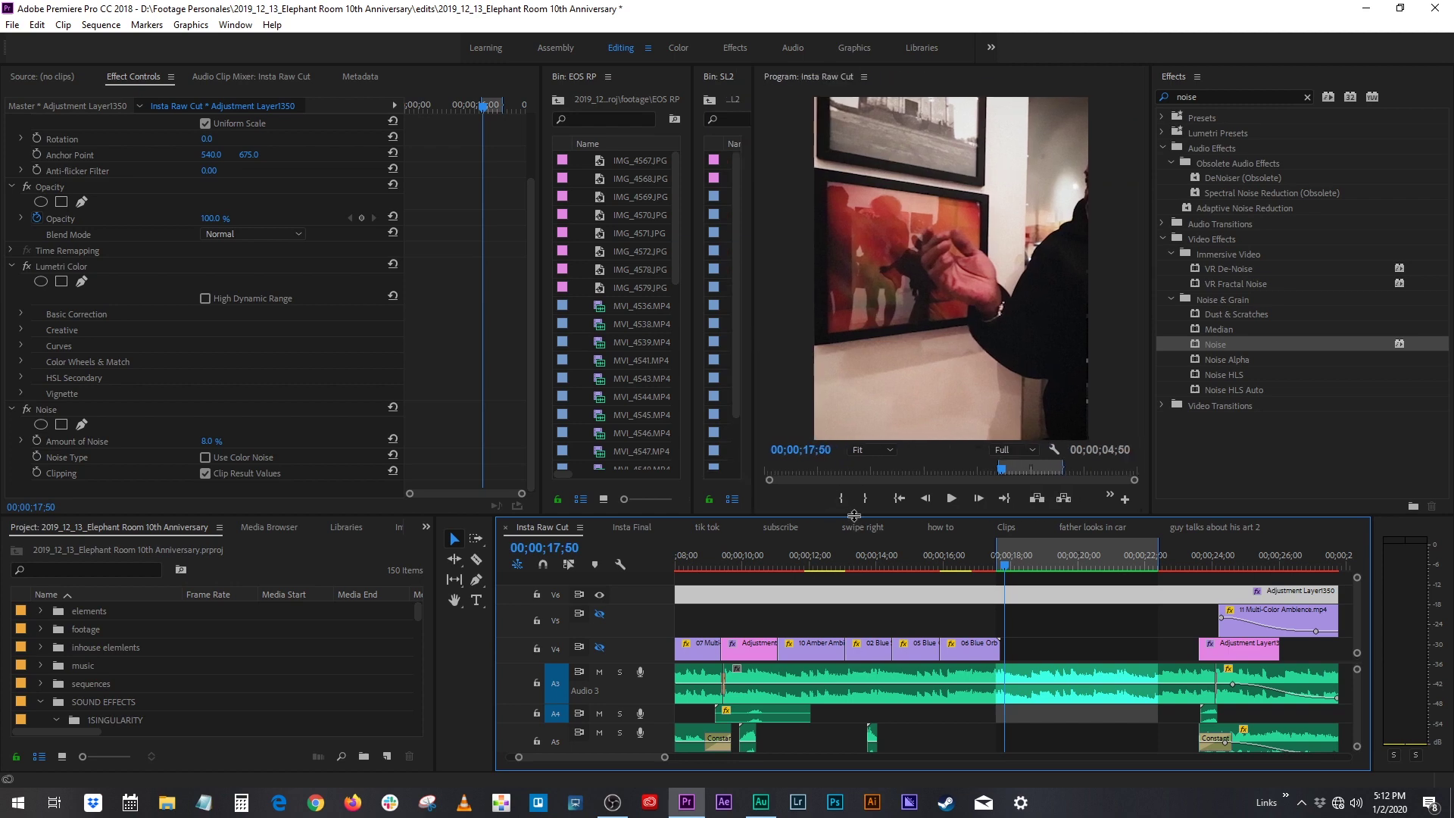
Step: Enlarge the Program monitor over a shorter timeline and re-render with Noise at 23.0%
left_click_drag(853, 514, 854, 599)
type("23")
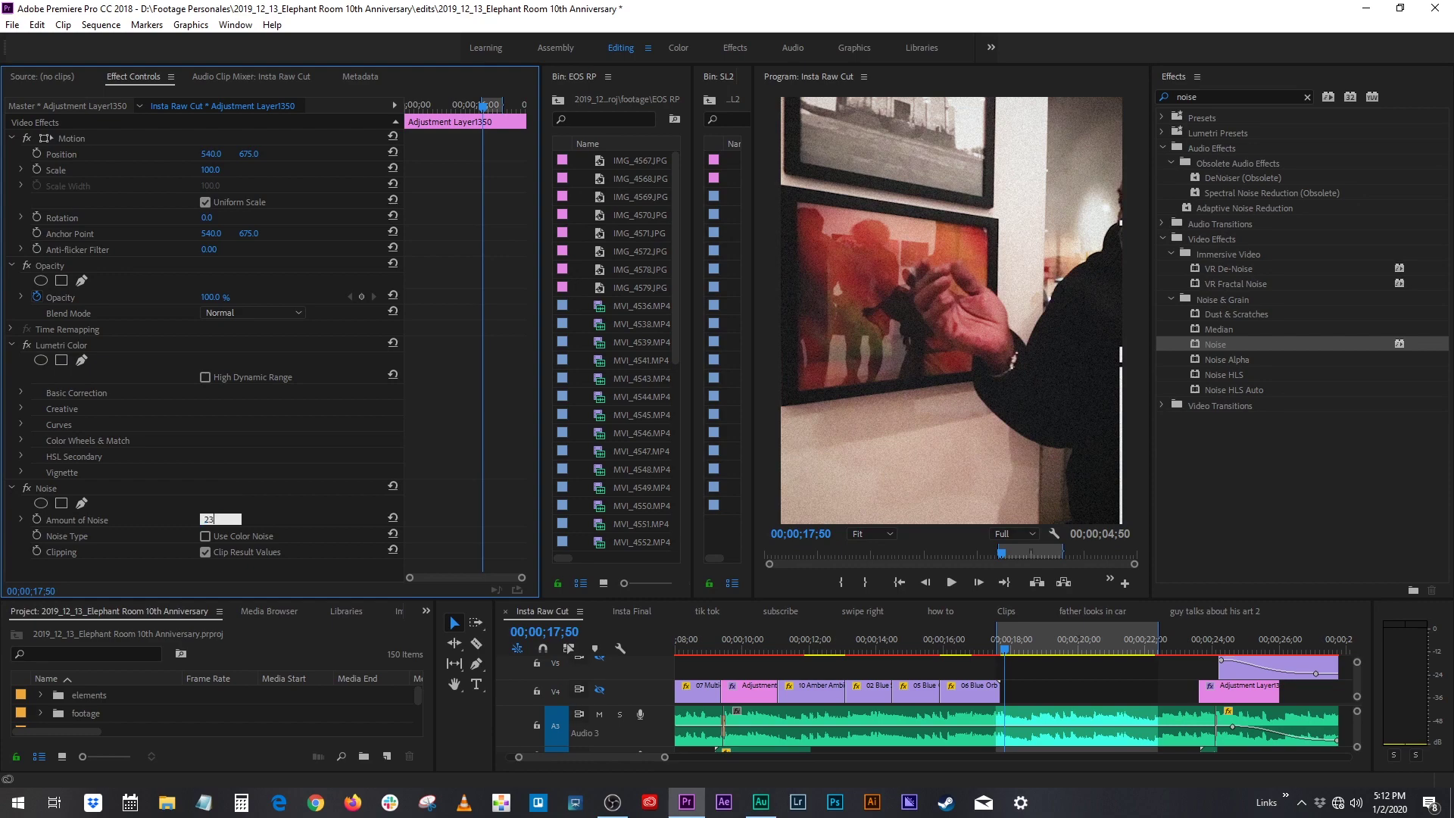
key("Return")
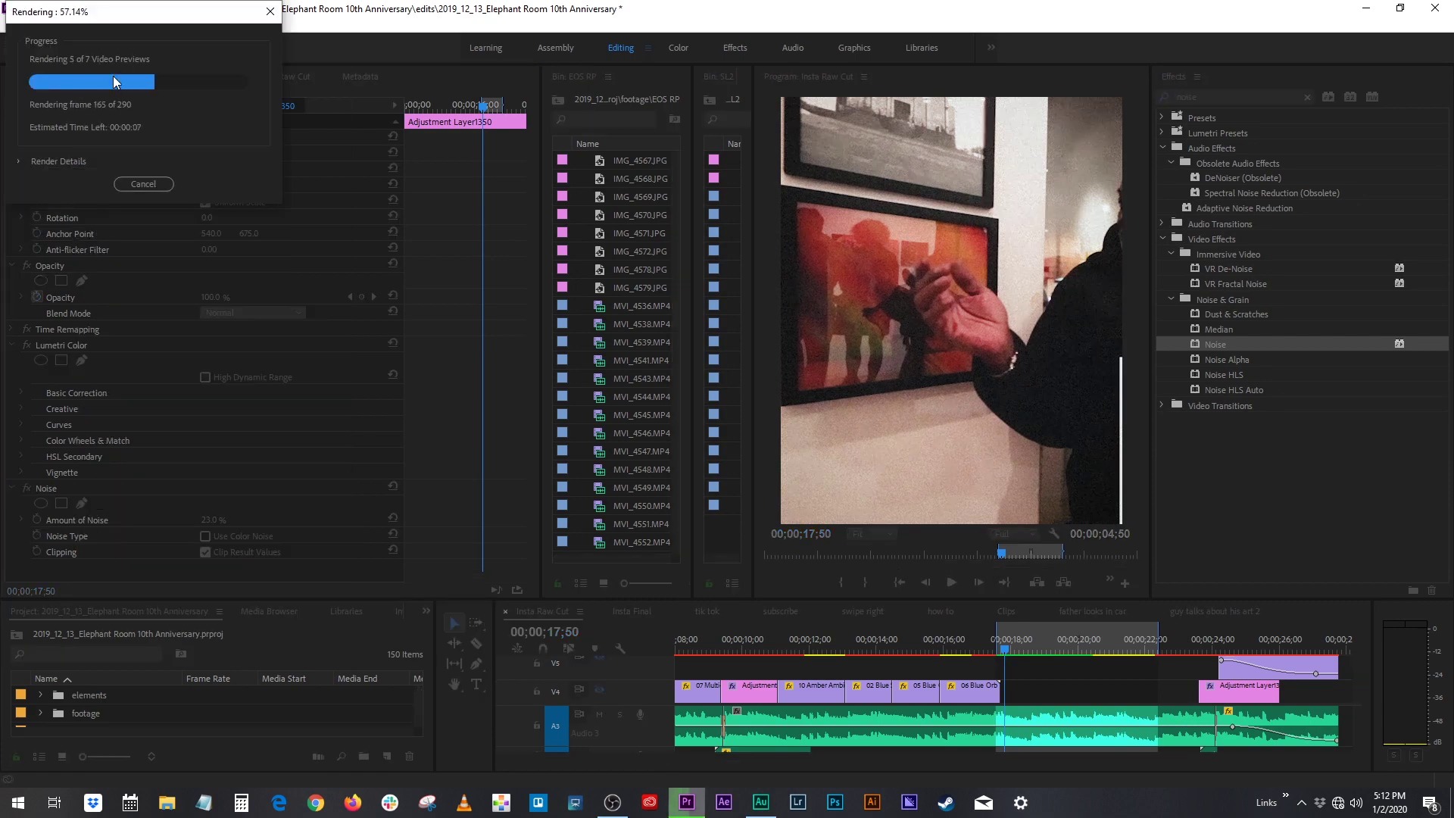